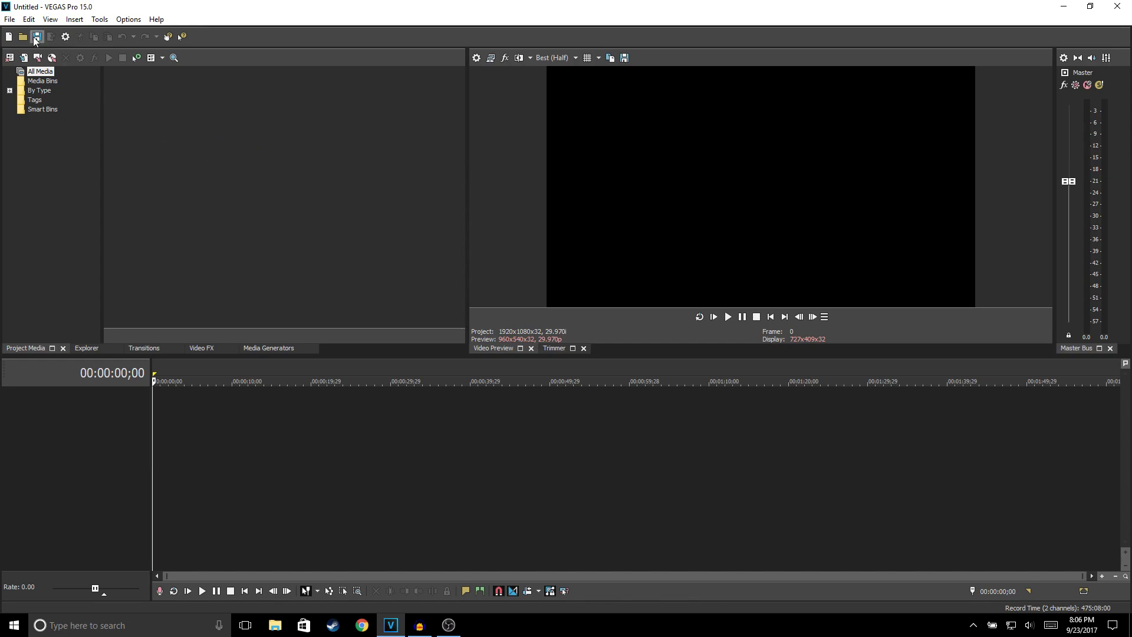
Import vegas.mp4 (1920x1080, 59.940 fps) from the Desktop into Project Media.
click(9, 19)
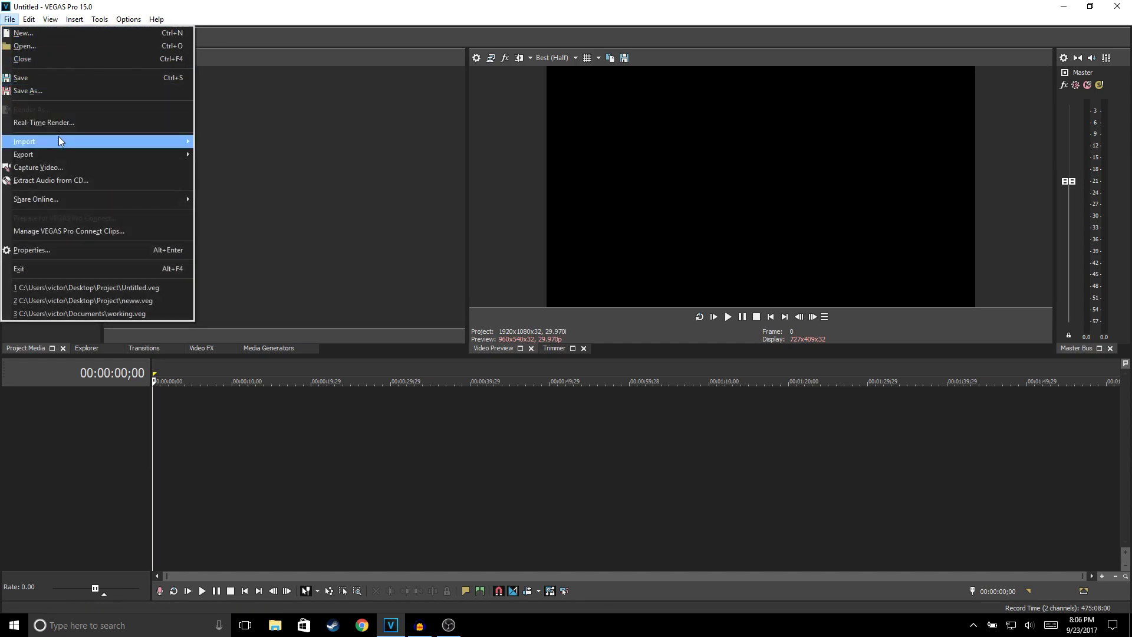
mouse_move(58, 138)
click(242, 140)
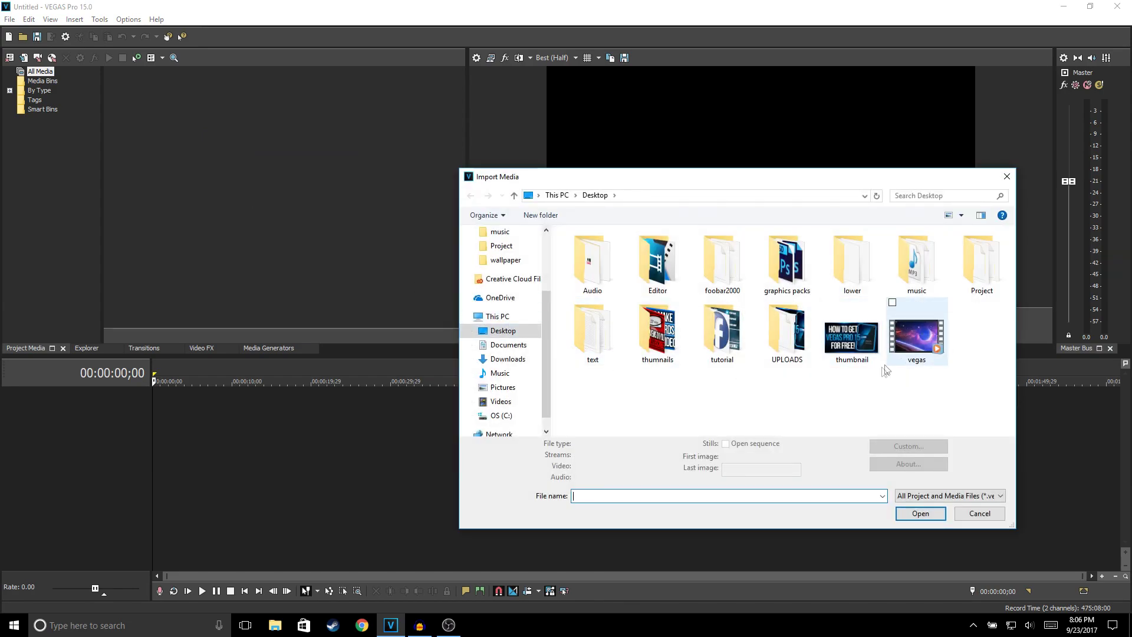
double_click(909, 353)
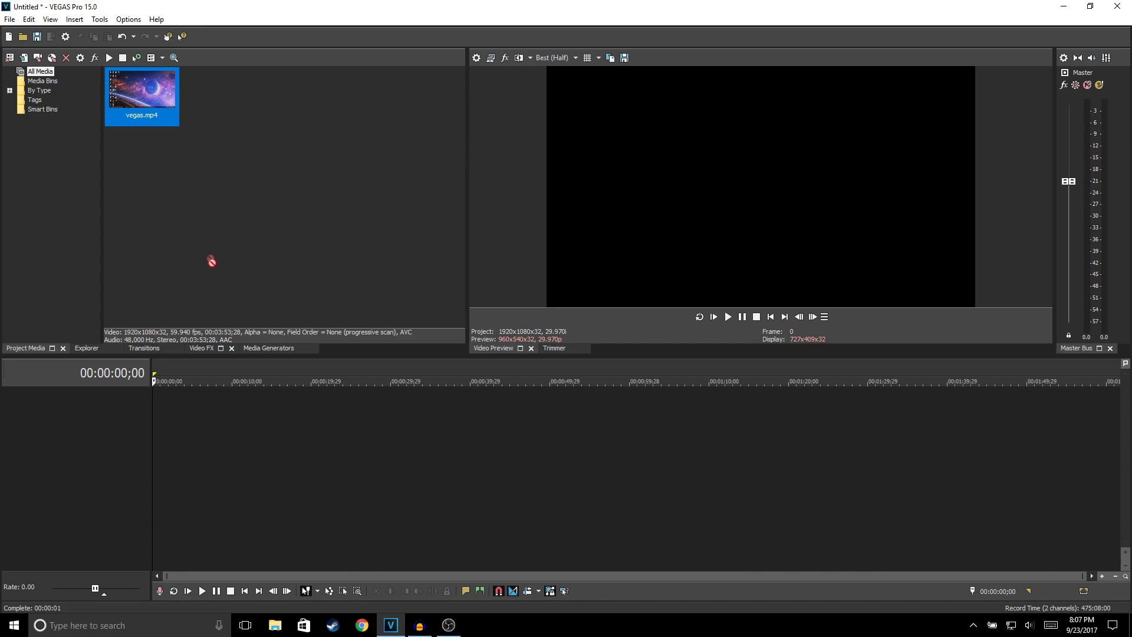
Place vegas.mp4 on the timeline, match project settings to 1920x1080 59.940p, and set the cursor at 00:01:27;23.
drag(211, 261, 159, 426)
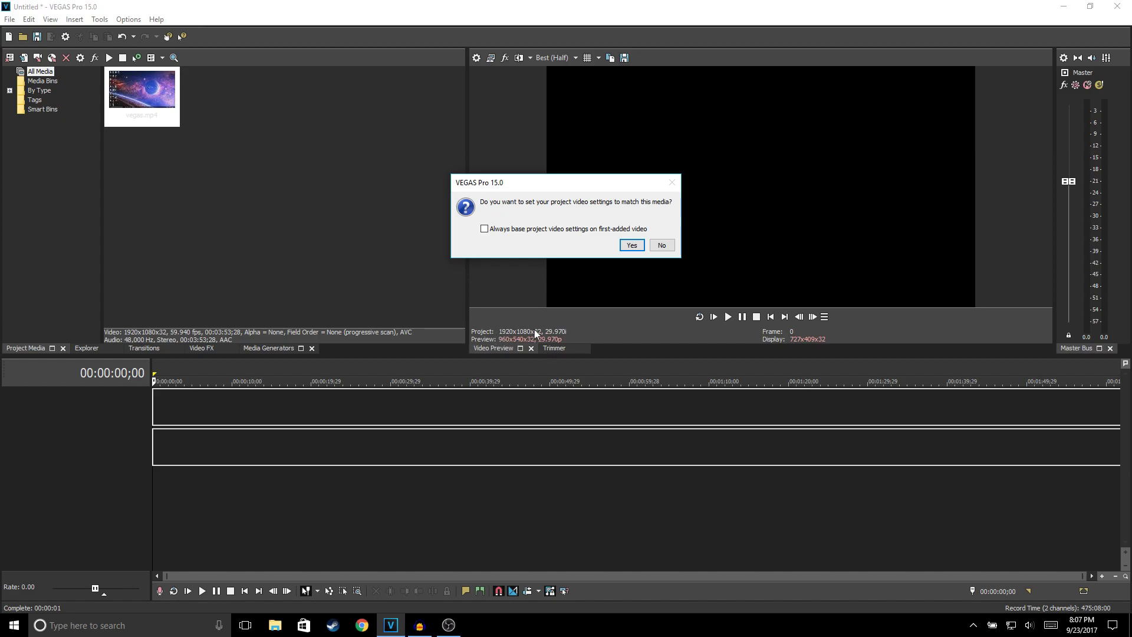
click(630, 247)
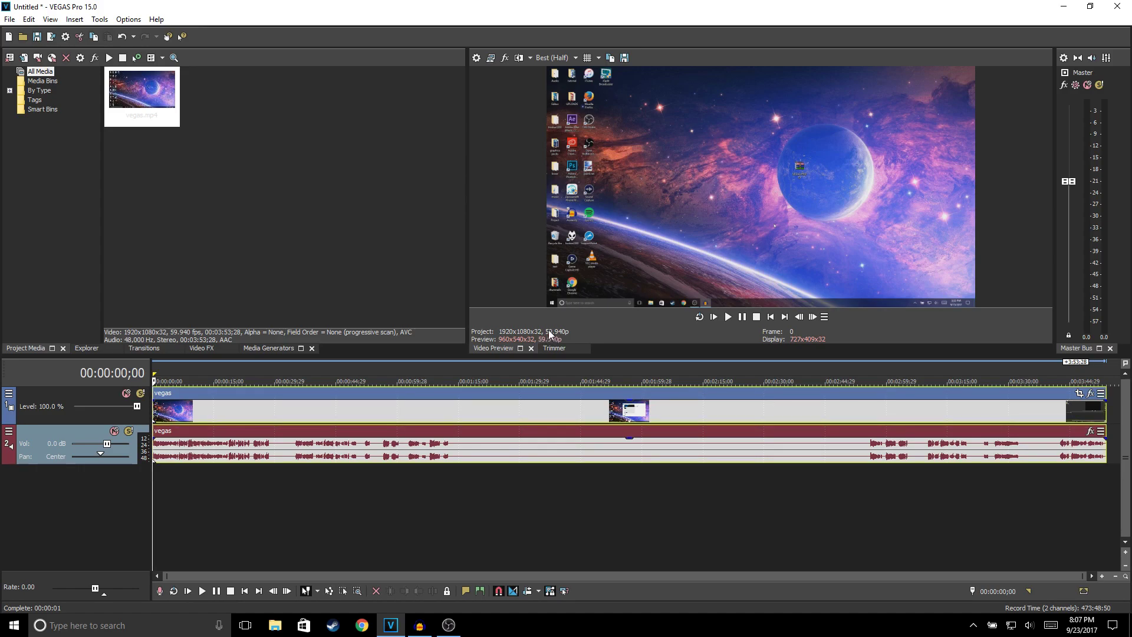
click(510, 409)
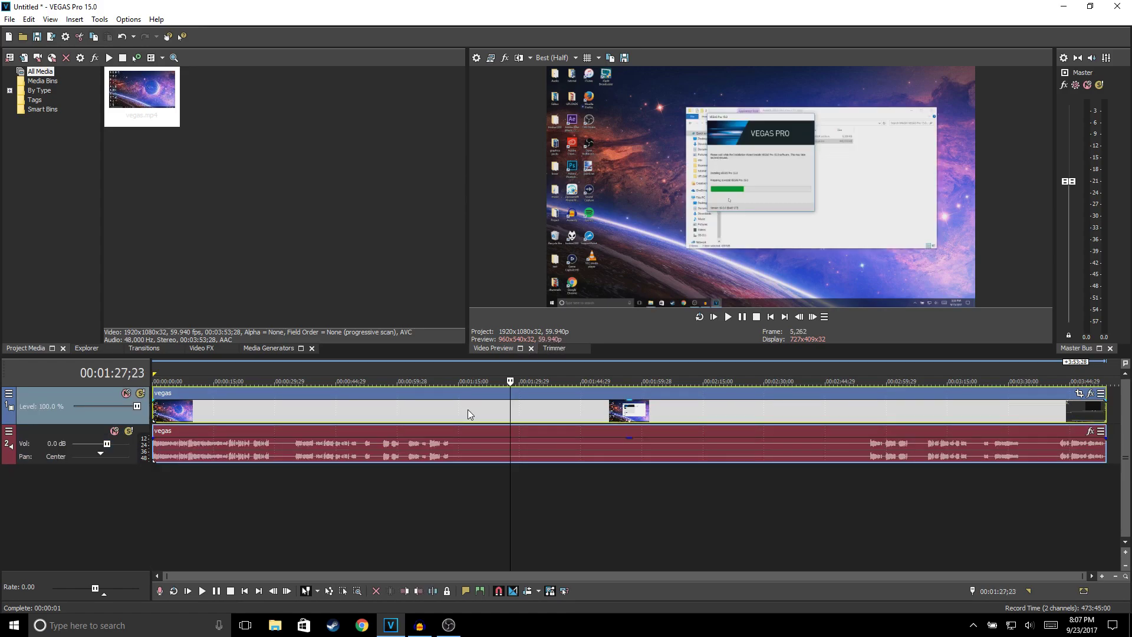
Enable Disable resample in the vegas video event's Properties.
right_click(468, 414)
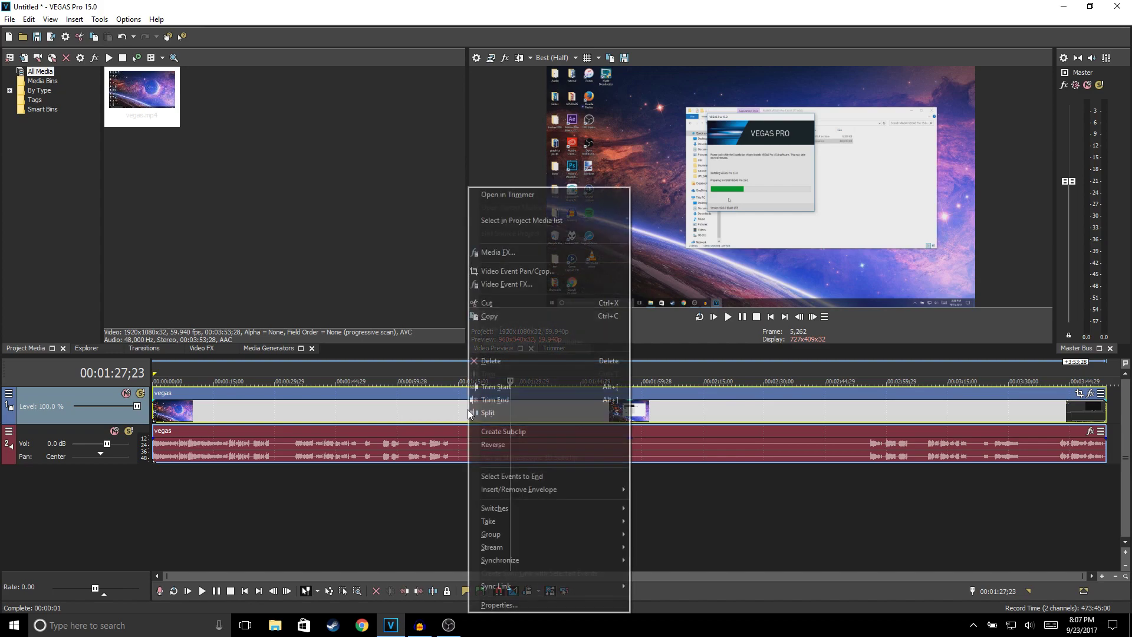
click(504, 600)
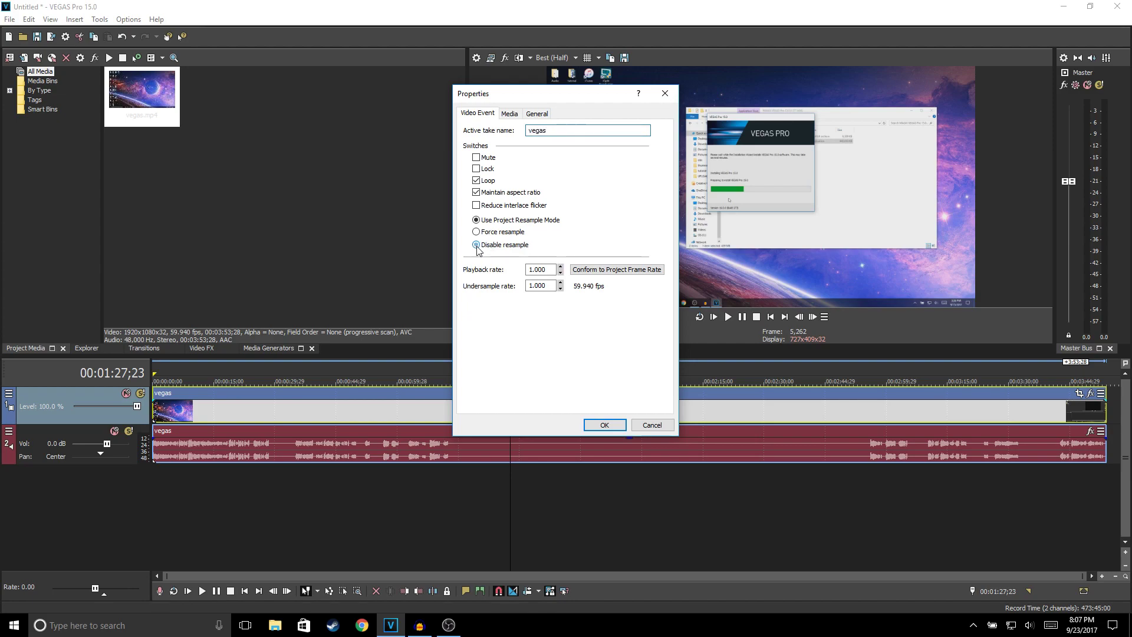
click(604, 424)
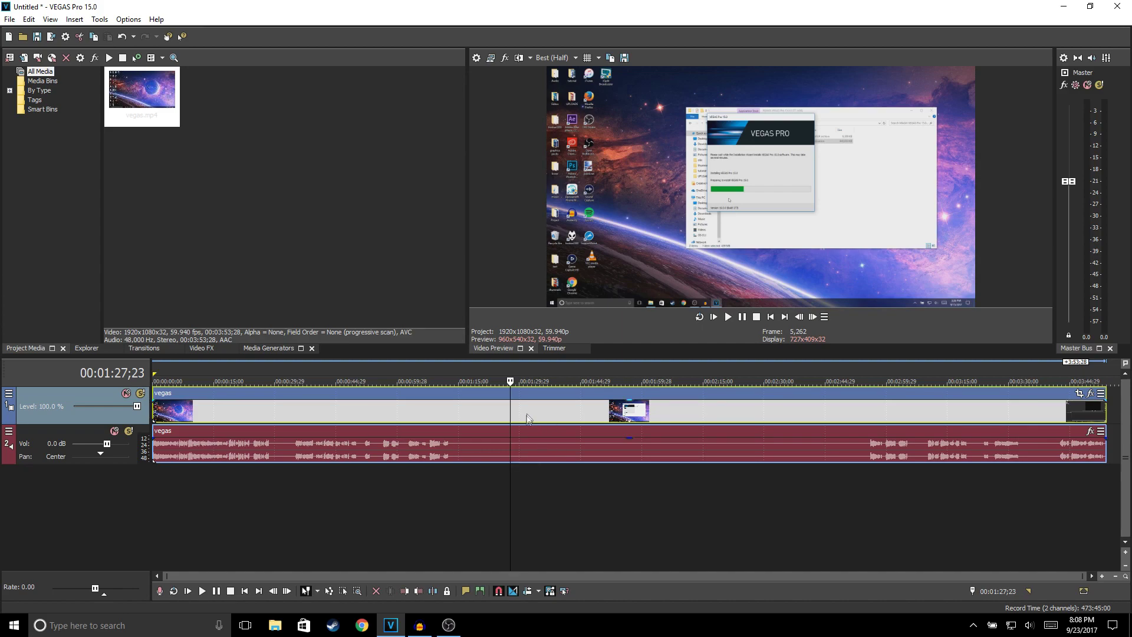
Remove the vegas audio and video events from their group so they move independently.
right_click(571, 443)
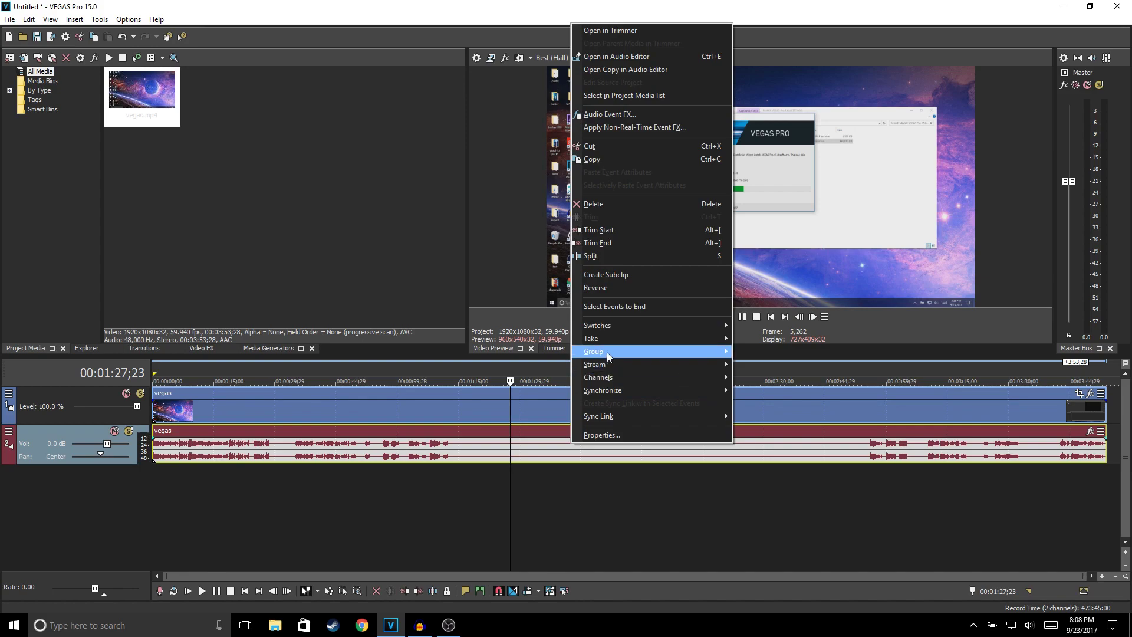
mouse_move(606, 352)
click(504, 369)
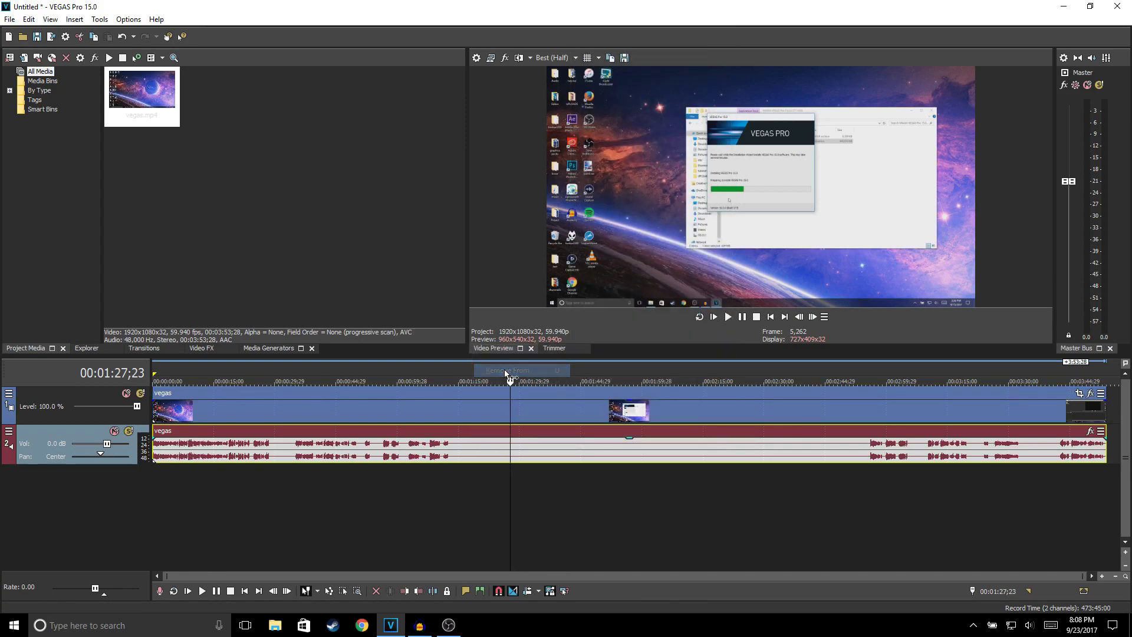
mouse_move(518, 455)
mouse_down()
mouse_move(662, 454)
mouse_move(496, 460)
mouse_up()
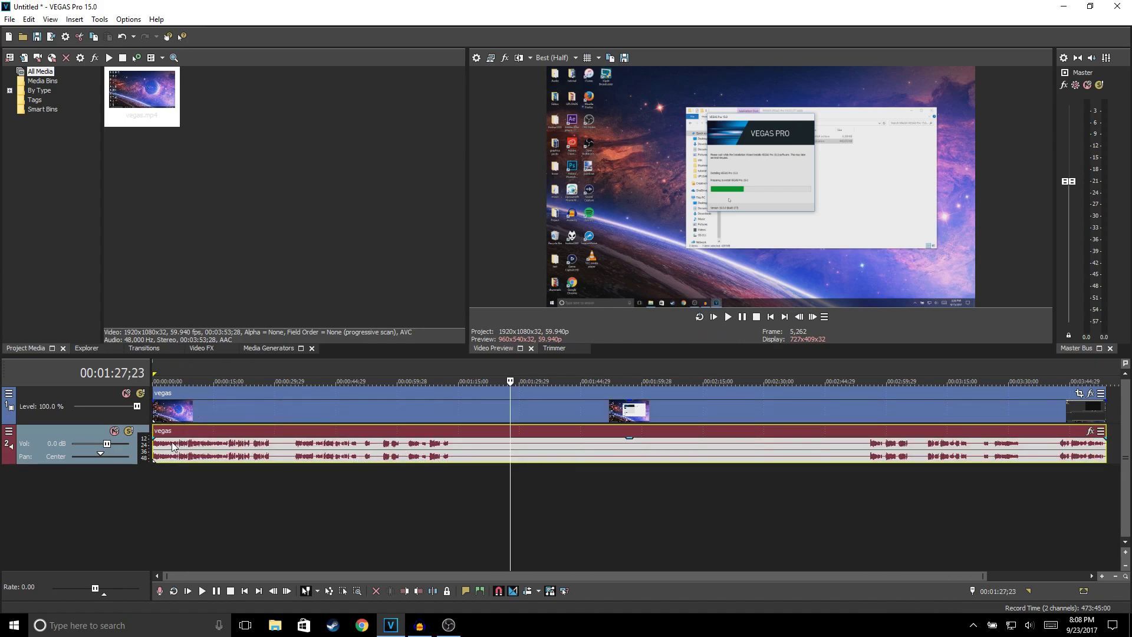
Add fade-ins and fade-outs at both ends of the audio and video events.
drag(156, 437, 170, 437)
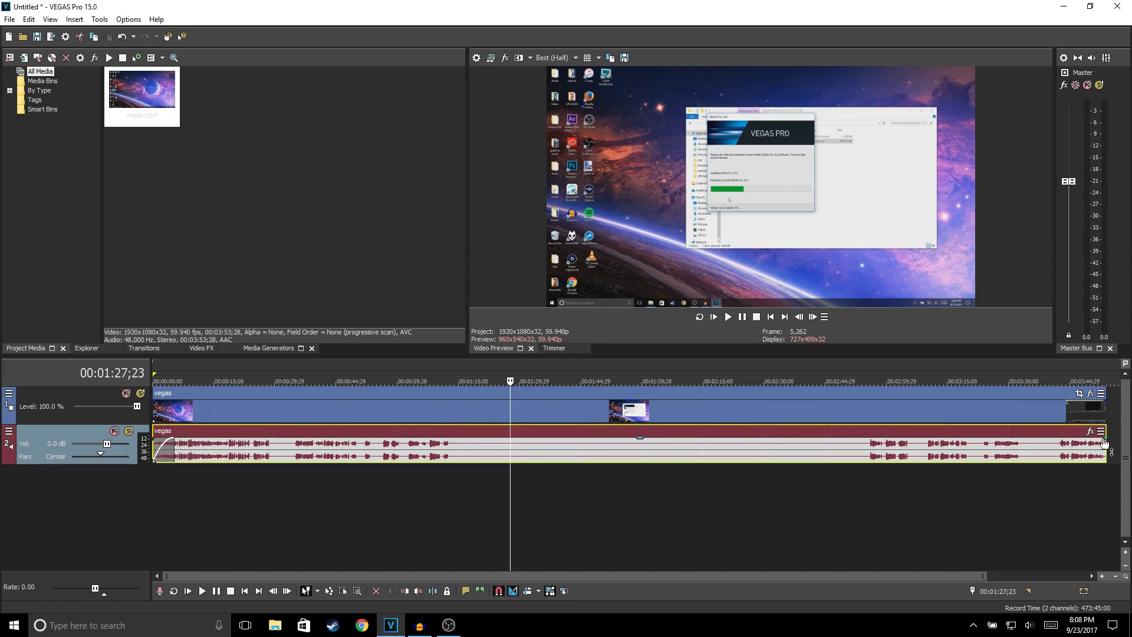
drag(1102, 441, 1059, 441)
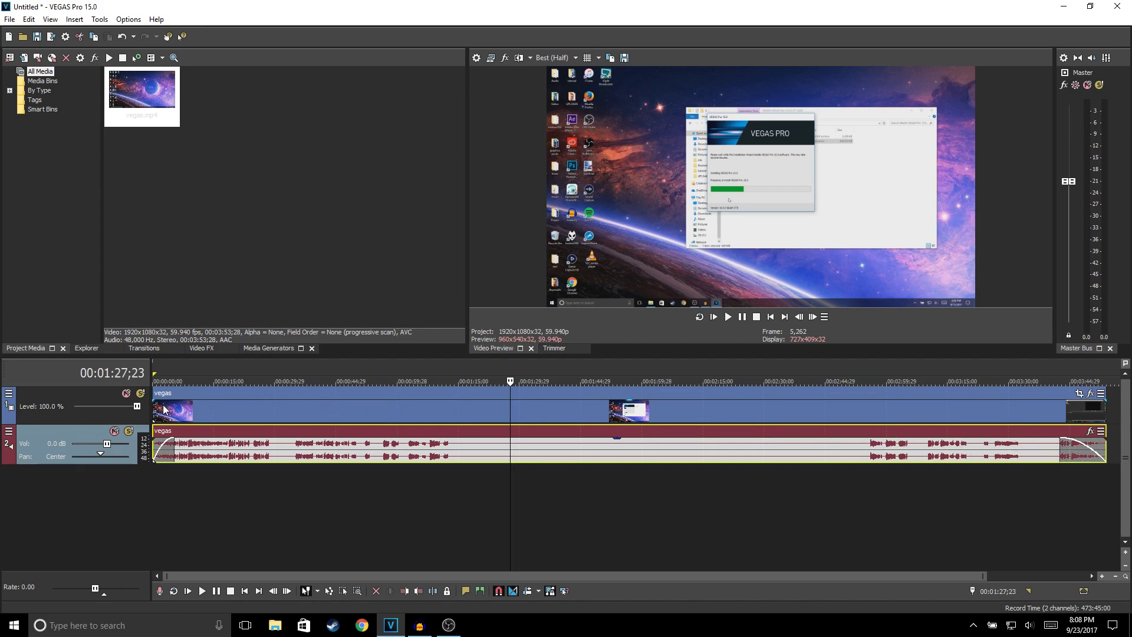
drag(152, 400, 180, 400)
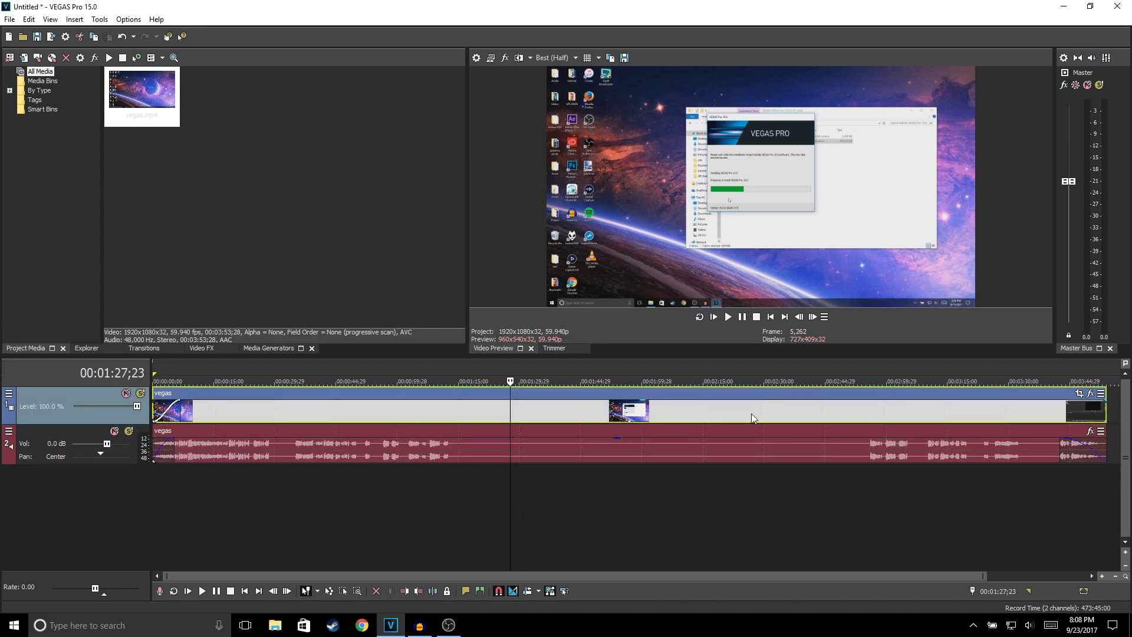
drag(1103, 406, 1064, 402)
click(865, 447)
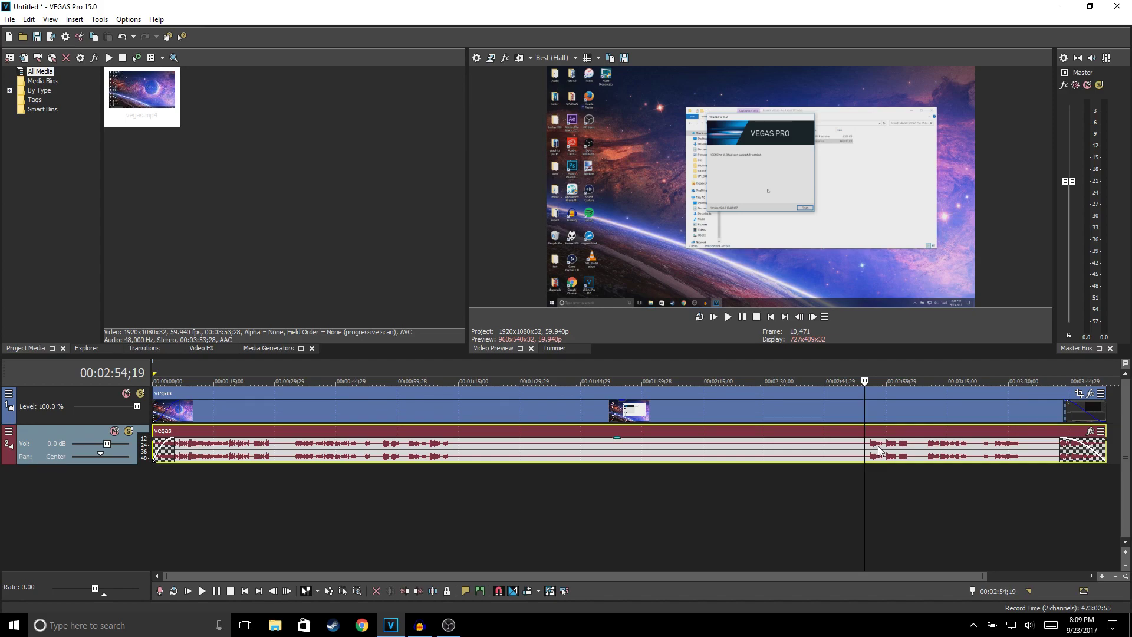
Split out and remove a short stretch of audio near 00:02:57;03, leaving a gap.
right_click(865, 447)
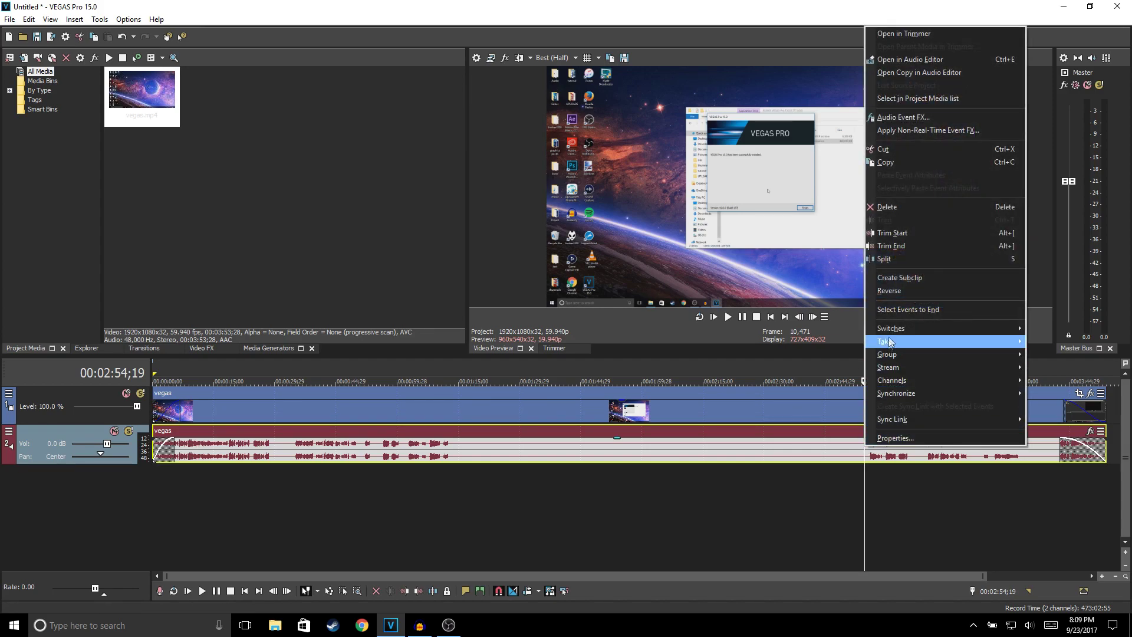
click(891, 260)
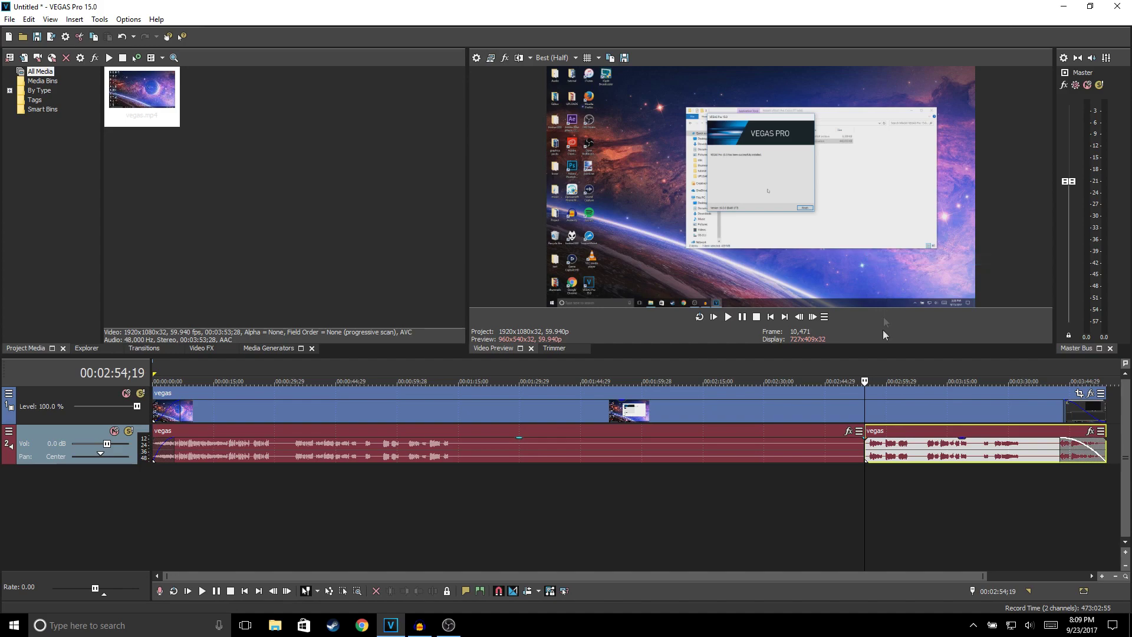
click(884, 449)
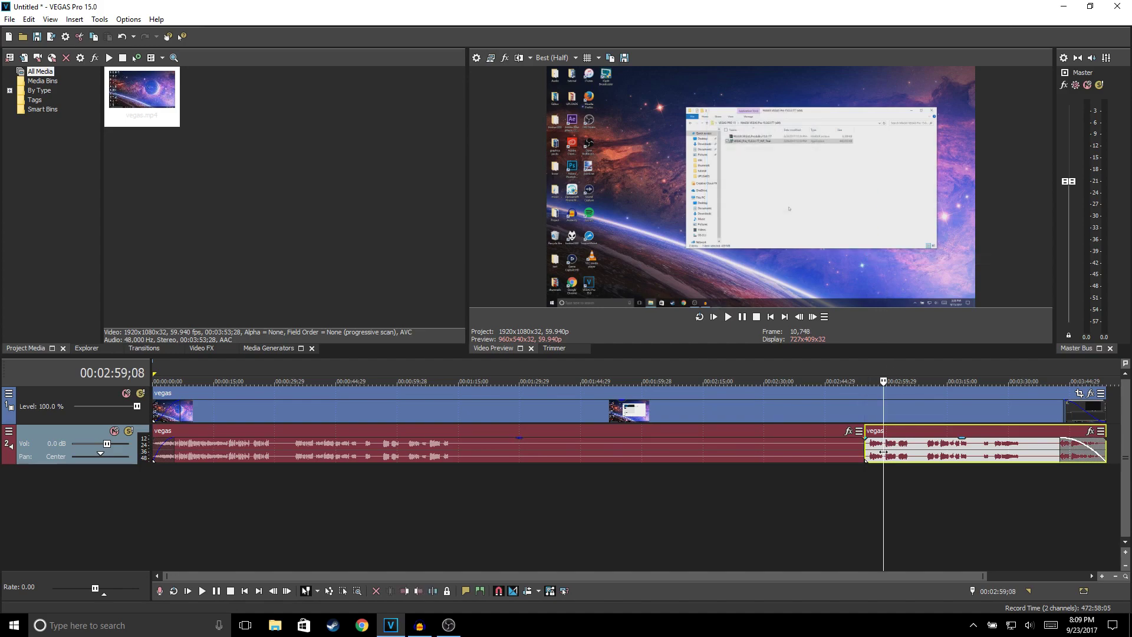
key(s)
click(876, 455)
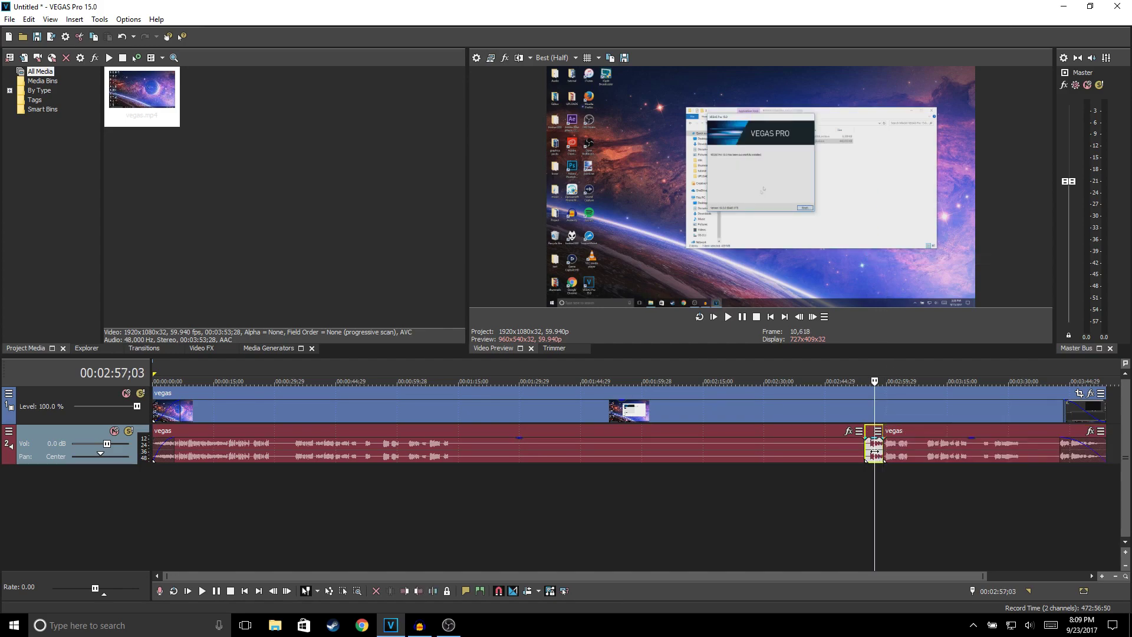
drag(874, 453, 859, 449)
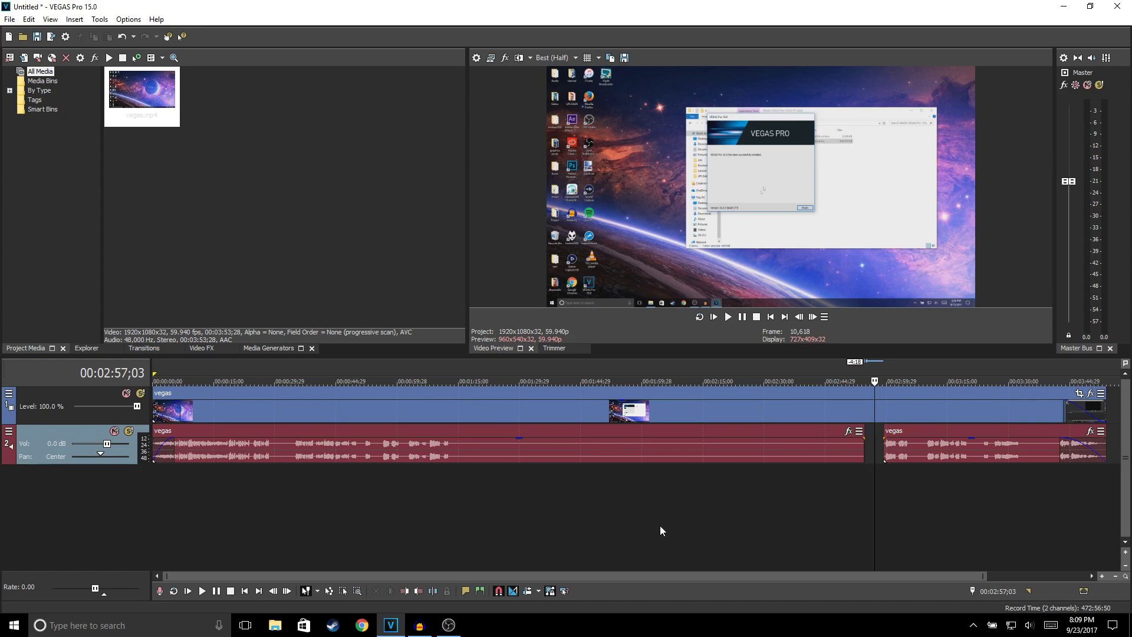
Insert a new empty video track and bring up the File menu.
right_click(648, 488)
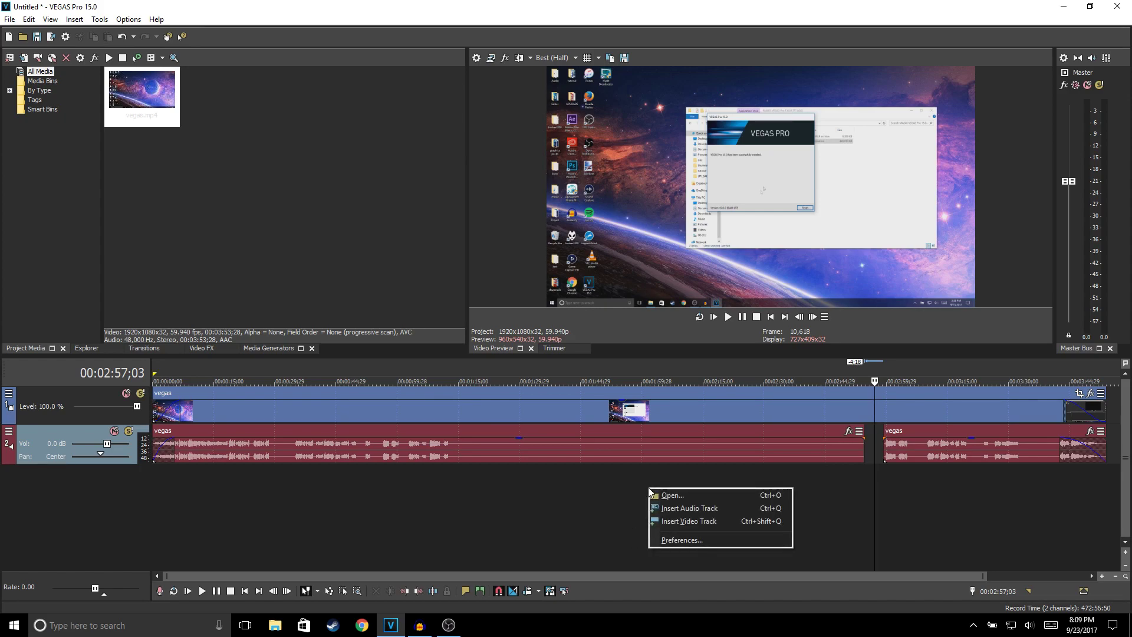
click(703, 523)
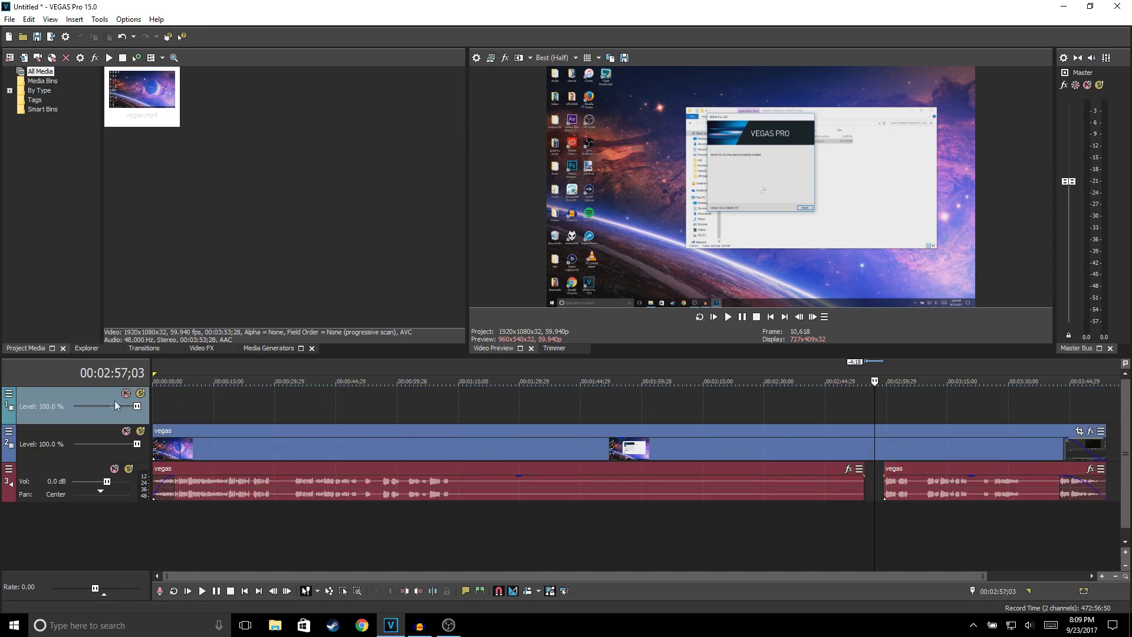
click(9, 18)
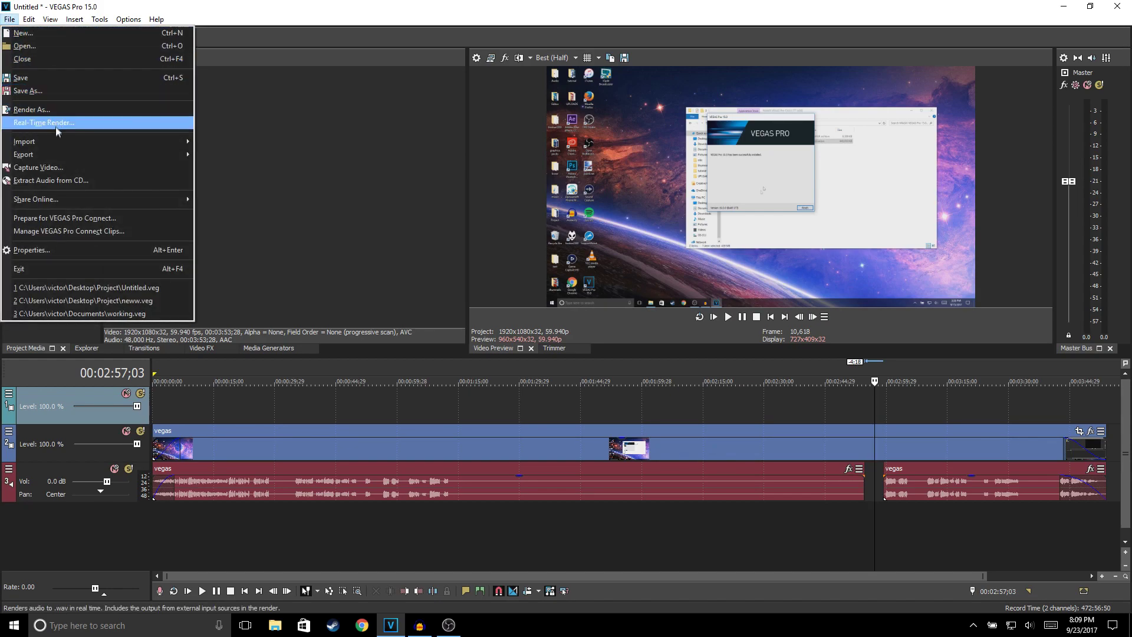
Import YouTube_Control.avi and place it on the top video track near 00:01:00.
mouse_move(57, 140)
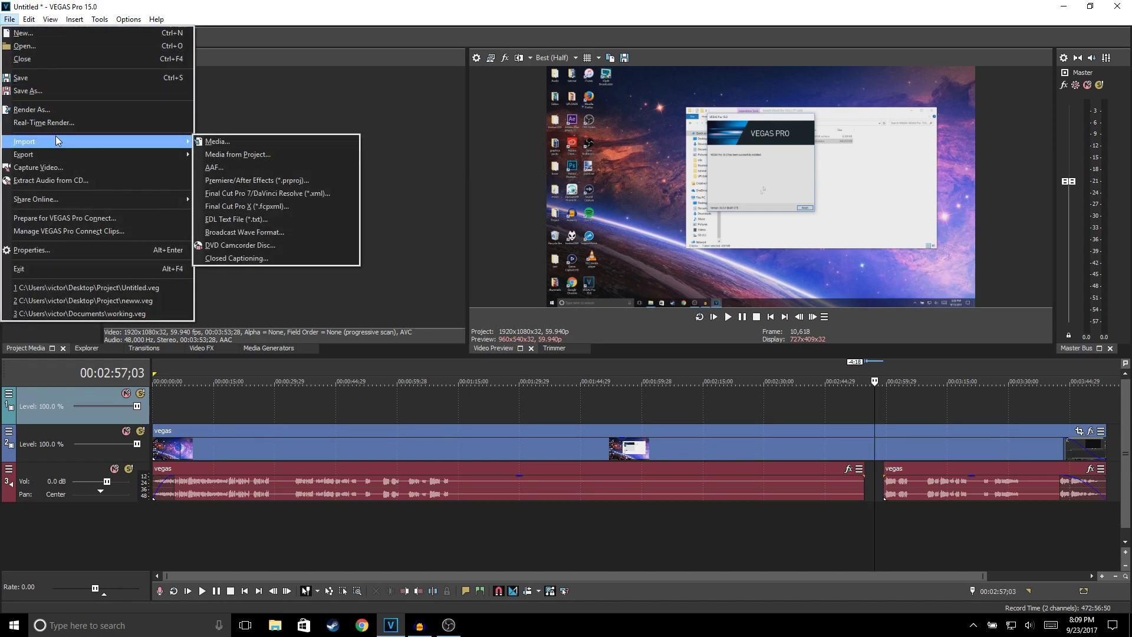
click(216, 141)
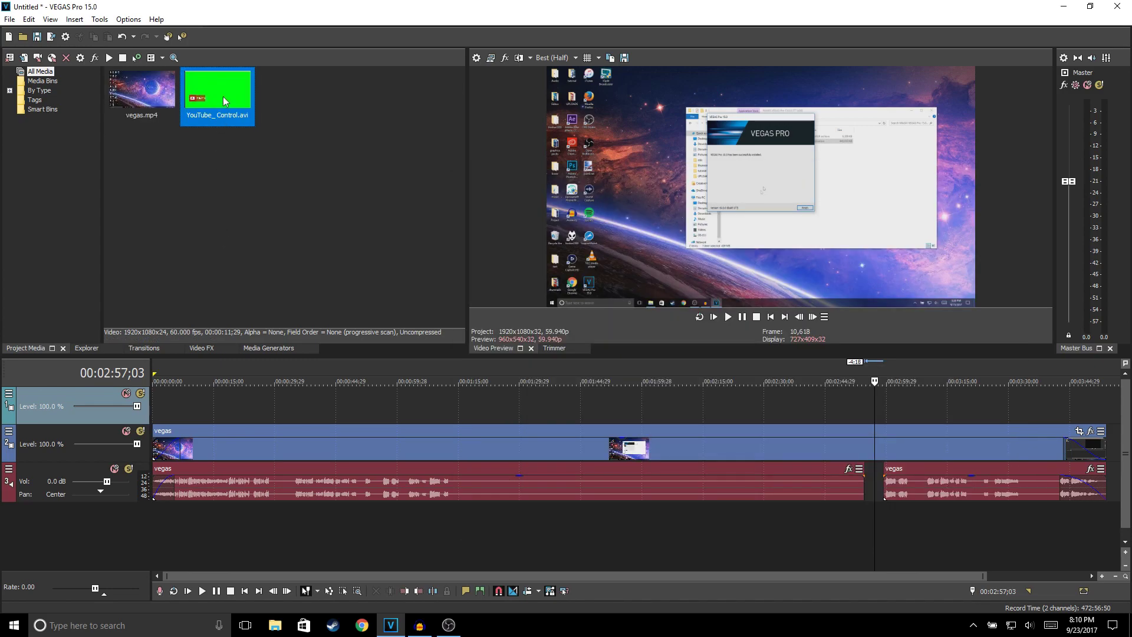
drag(224, 102, 374, 321)
drag(410, 391, 412, 397)
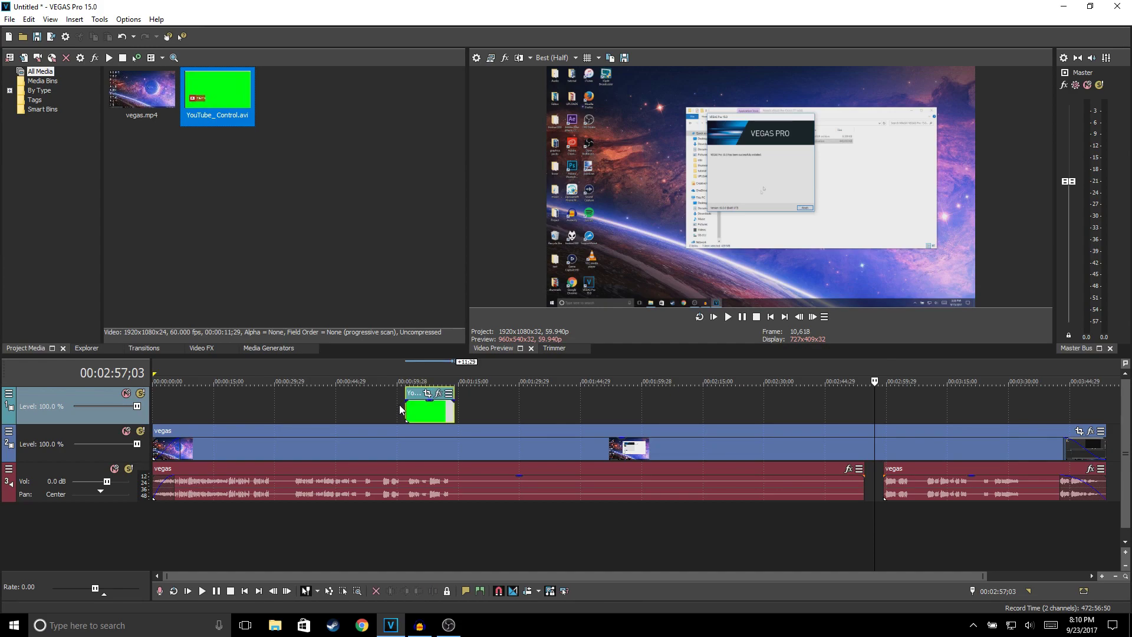
Play back the timeline around the green-screen subscribe overlay to preview it.
click(398, 404)
click(731, 320)
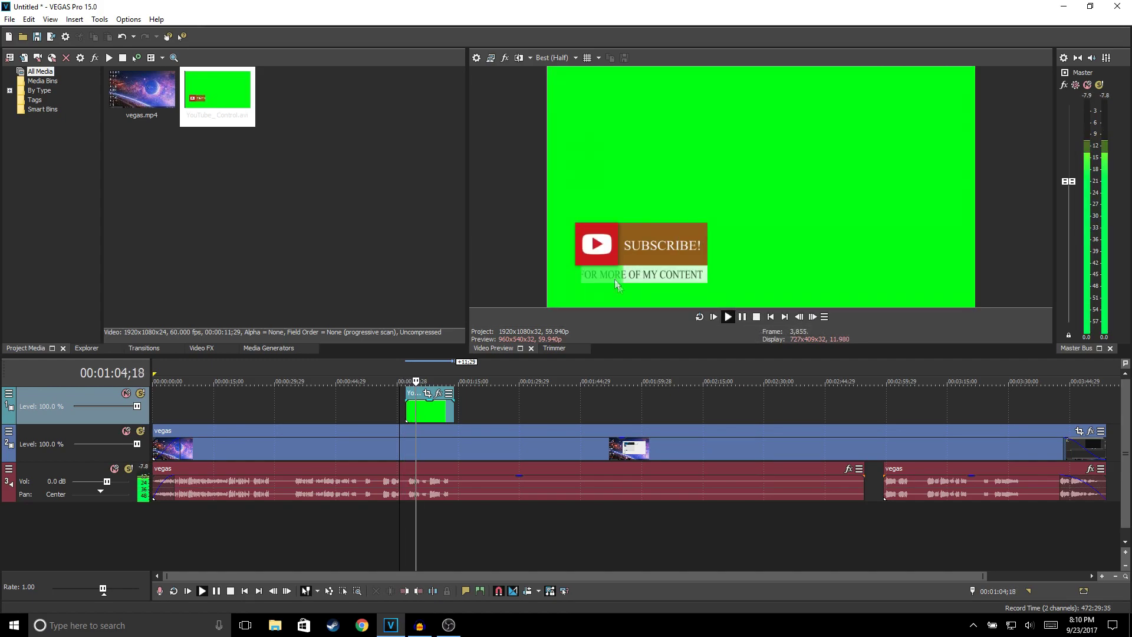
click(755, 319)
click(727, 317)
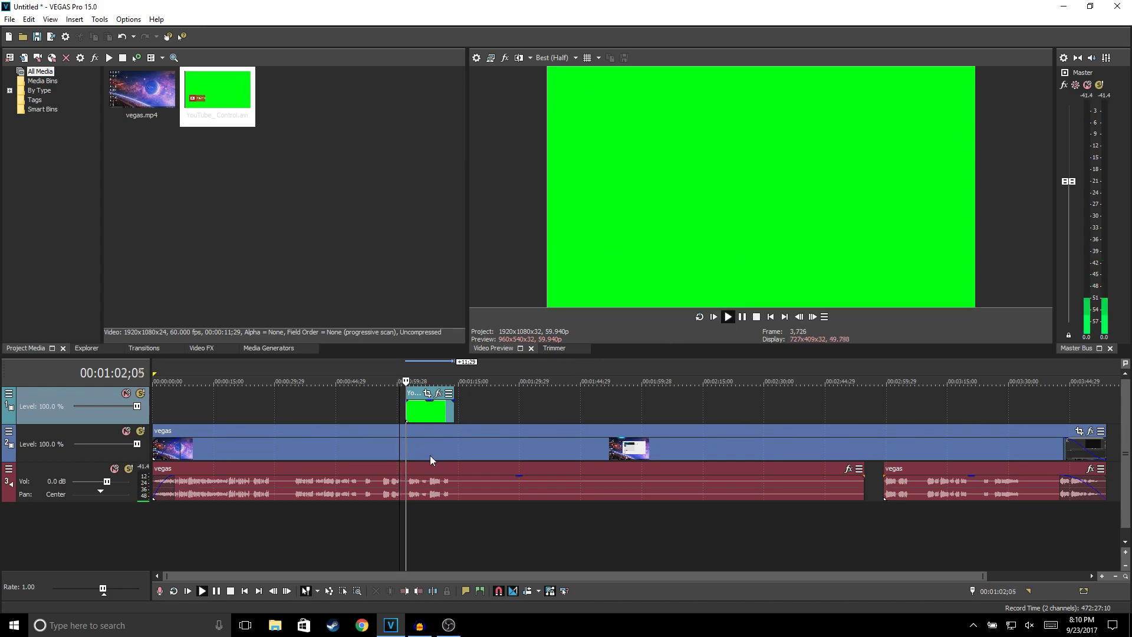
click(407, 411)
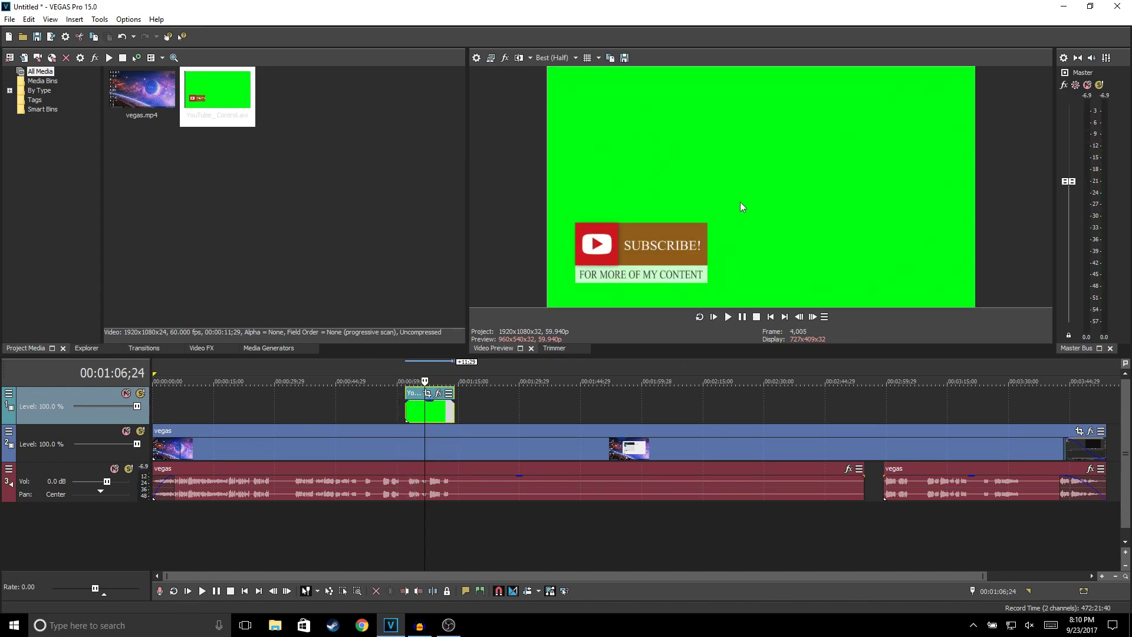
Add the VEGAS Chroma Keyer effect to the YouTube_Control overlay event.
click(438, 394)
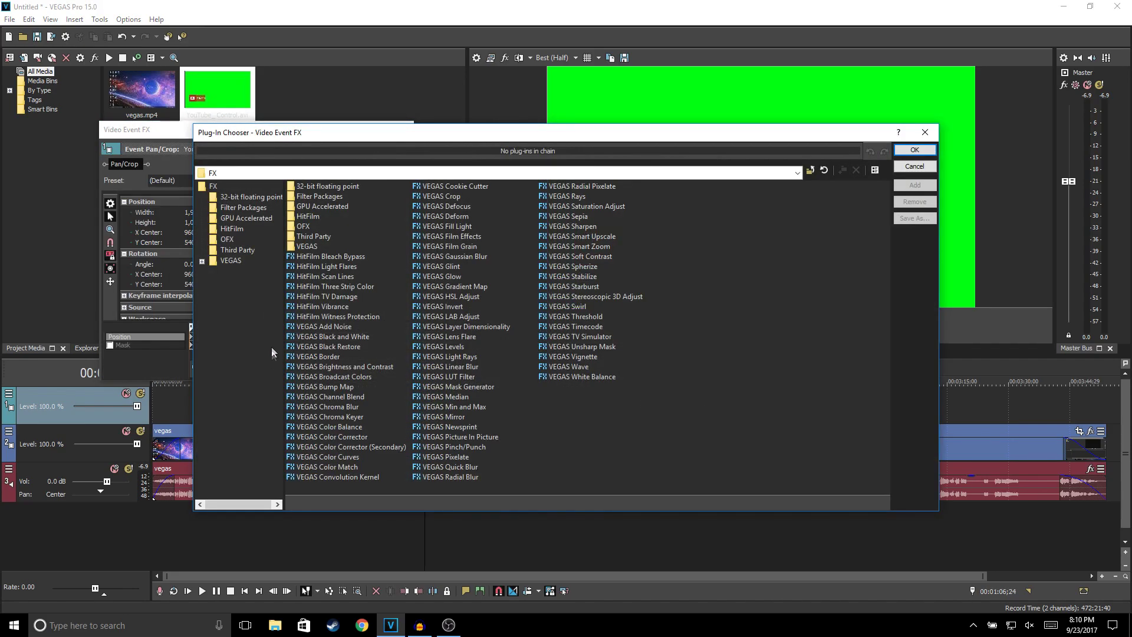
double_click(310, 415)
click(917, 149)
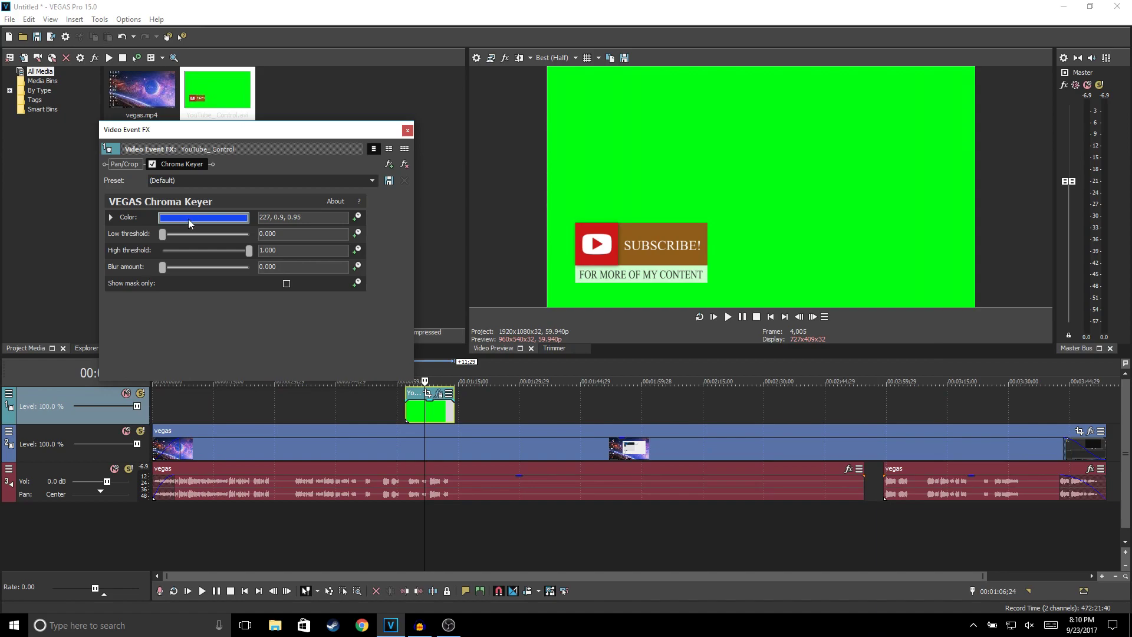
Set the key colour to the sampled green background and play back to check the result.
click(192, 217)
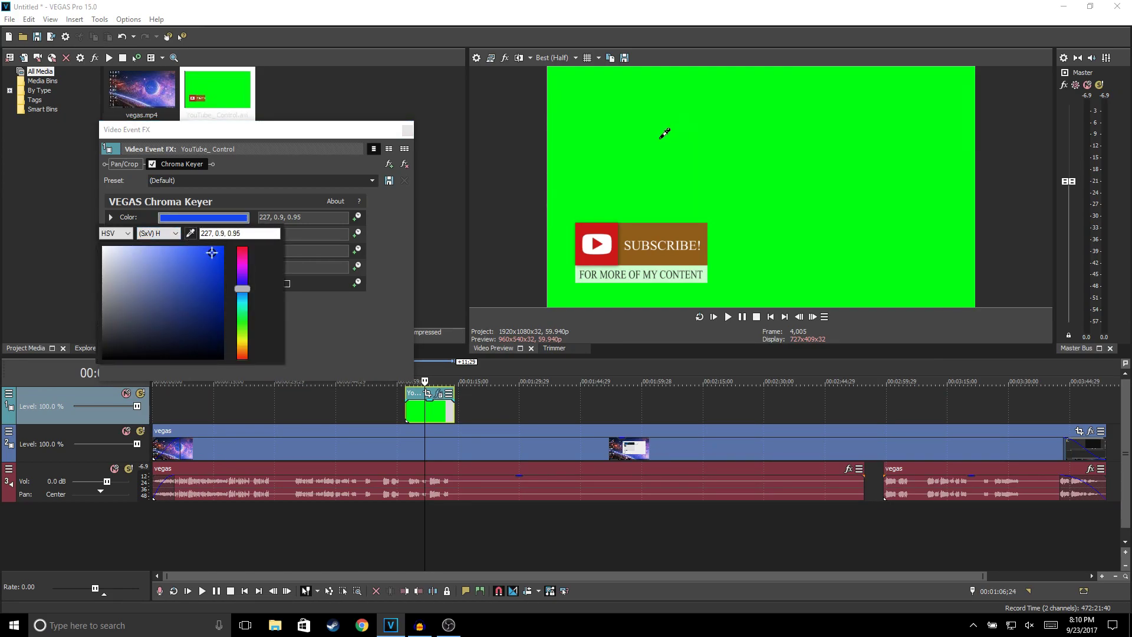
click(695, 137)
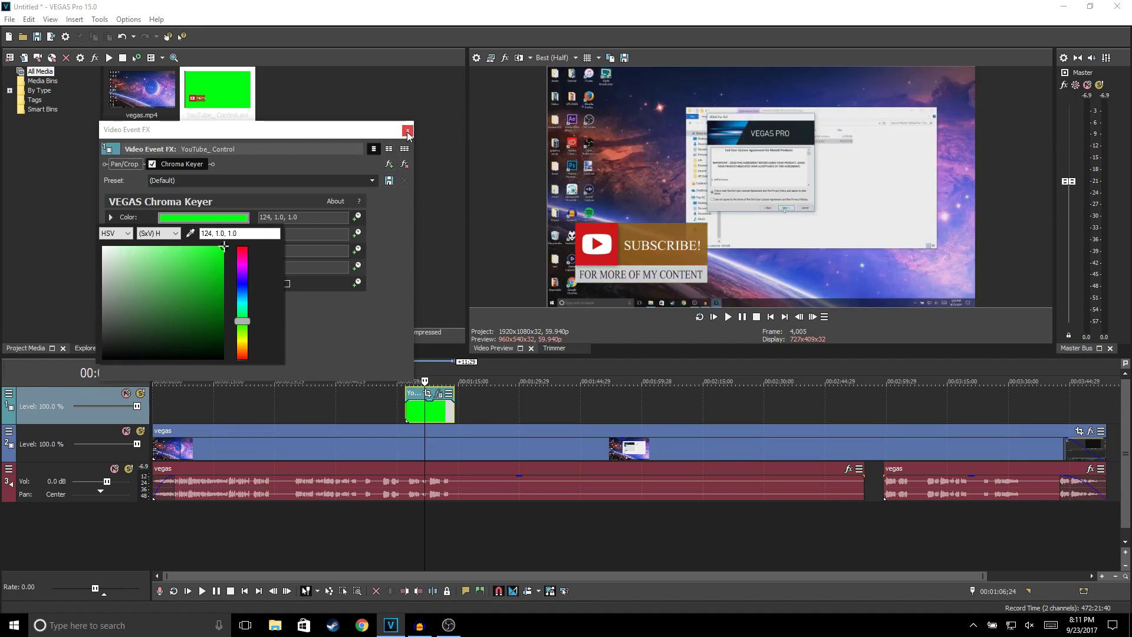
click(407, 133)
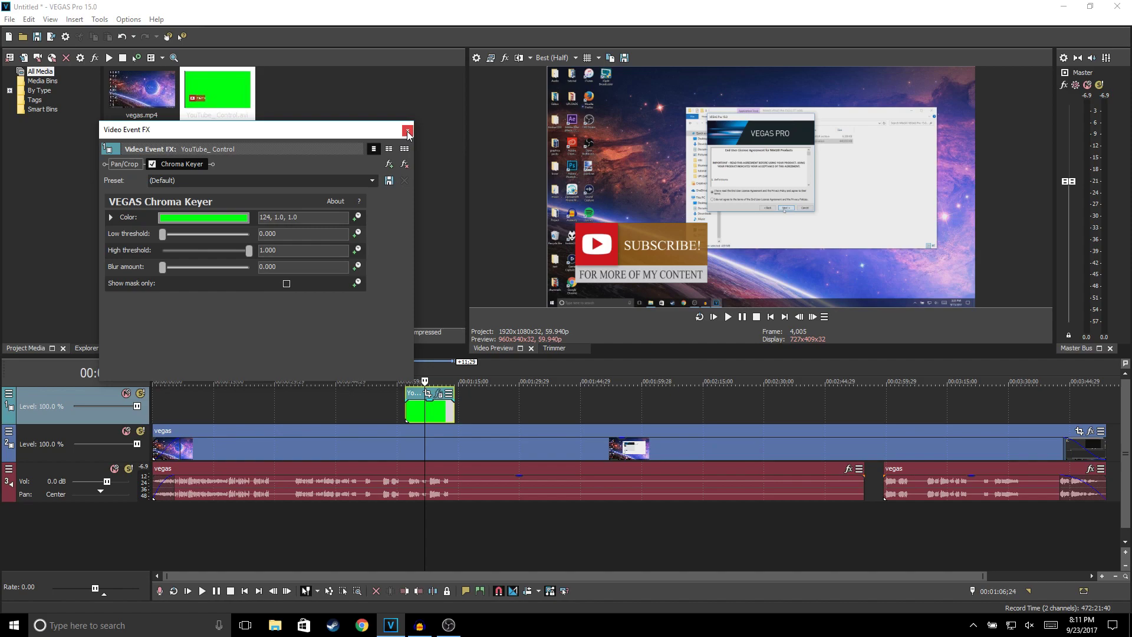
click(408, 132)
key(space)
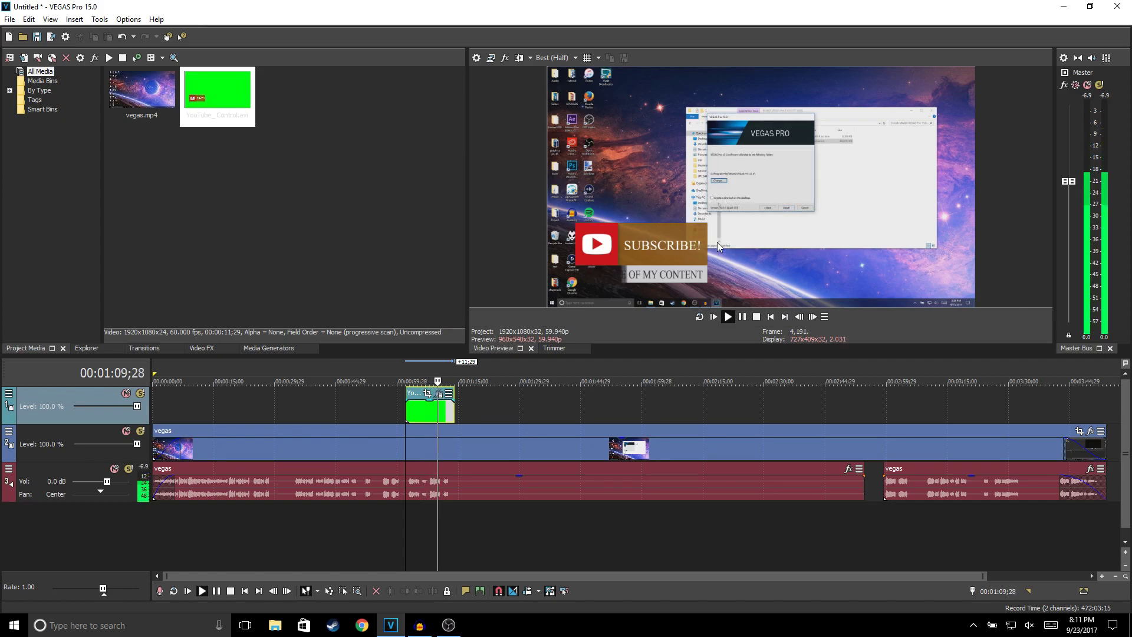
key(space)
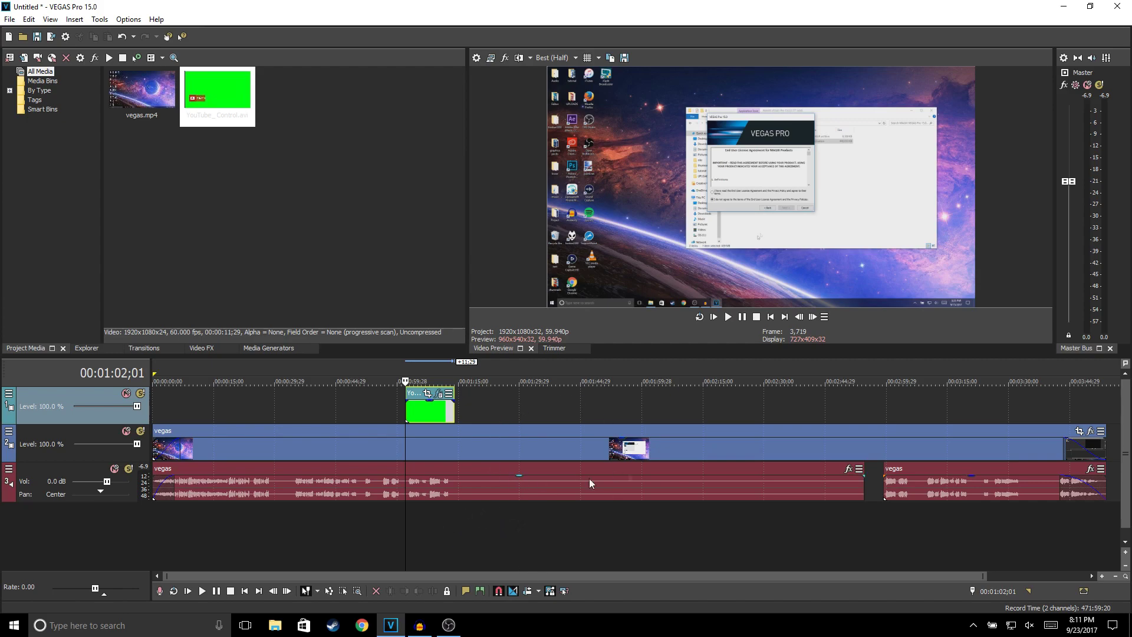
Import the Moments [NCS Release] MP3 from the Desktop music folder onto a new bottom audio track.
right_click(467, 532)
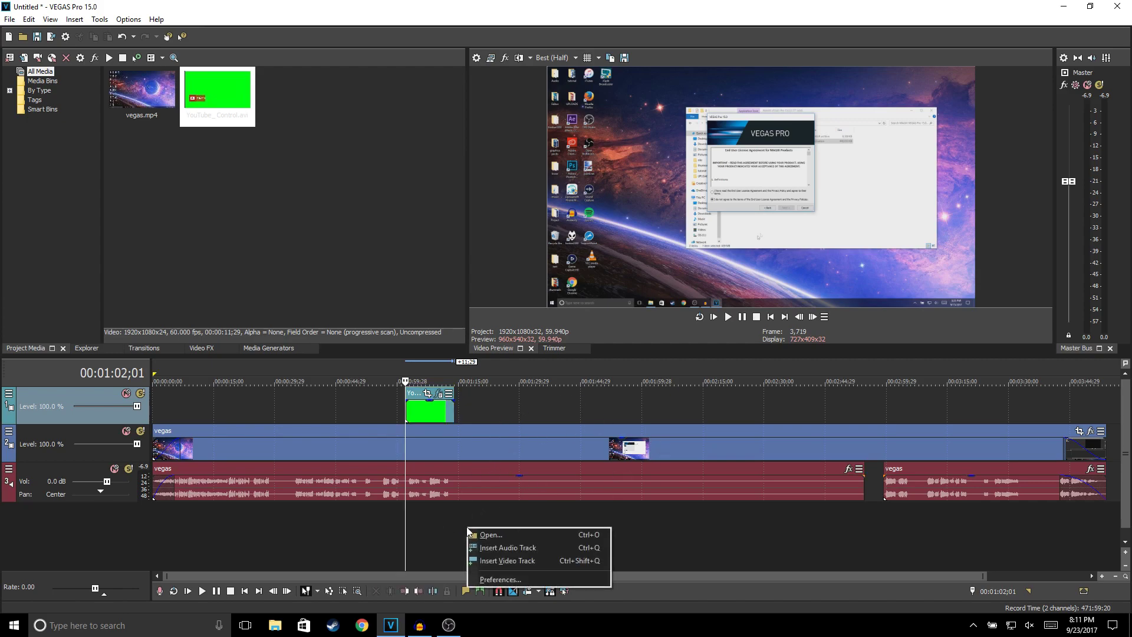
click(506, 550)
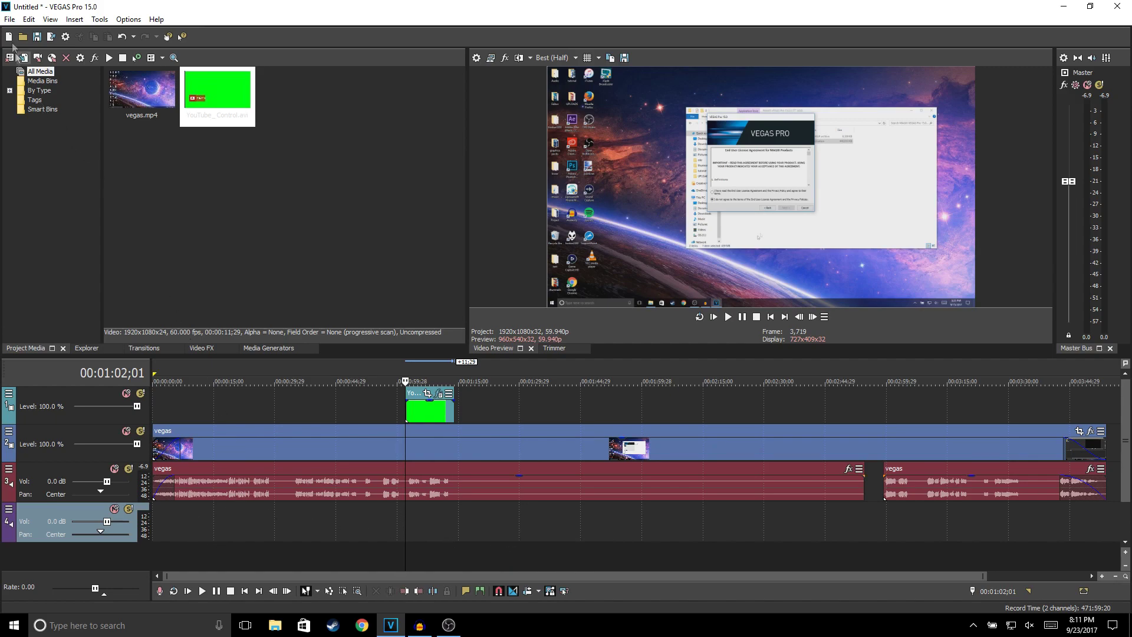
click(10, 20)
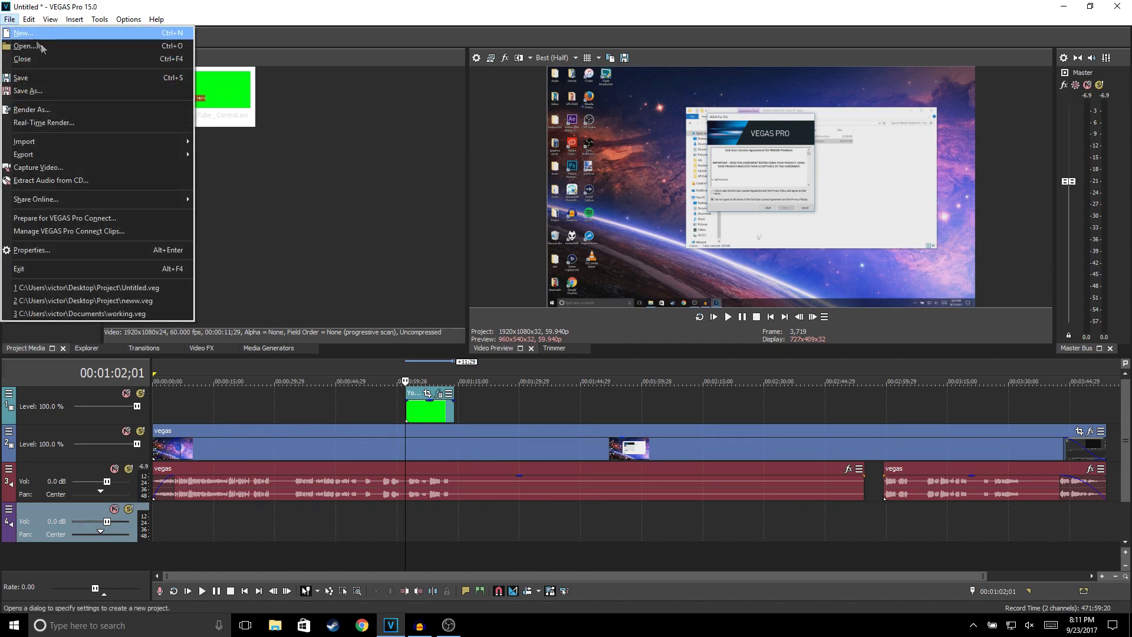
mouse_move(58, 140)
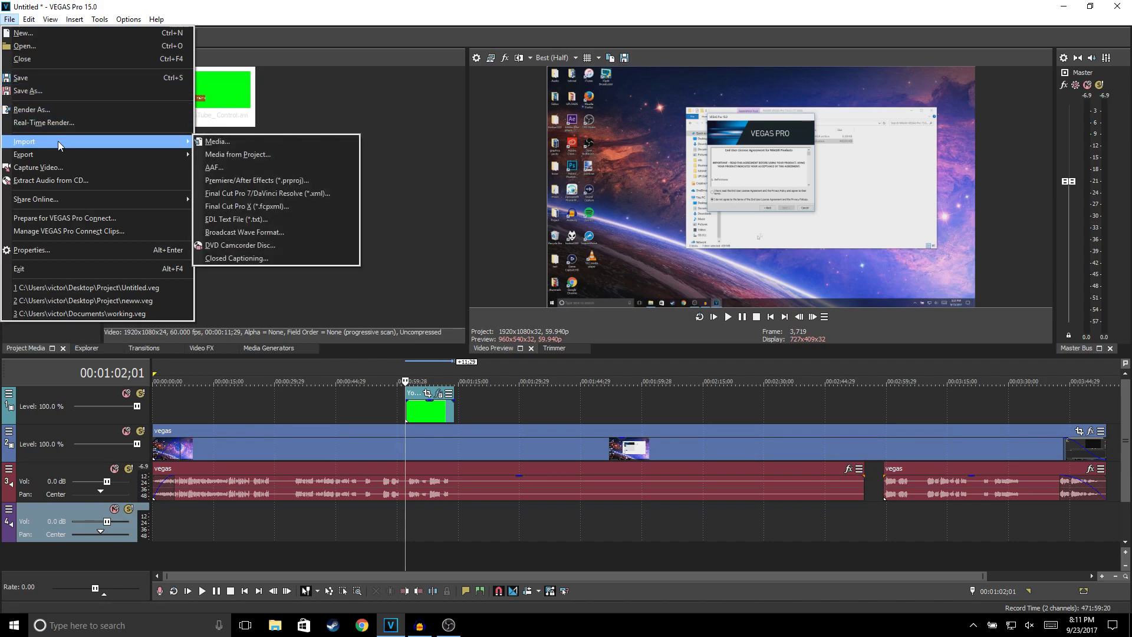
click(218, 142)
double_click(240, 276)
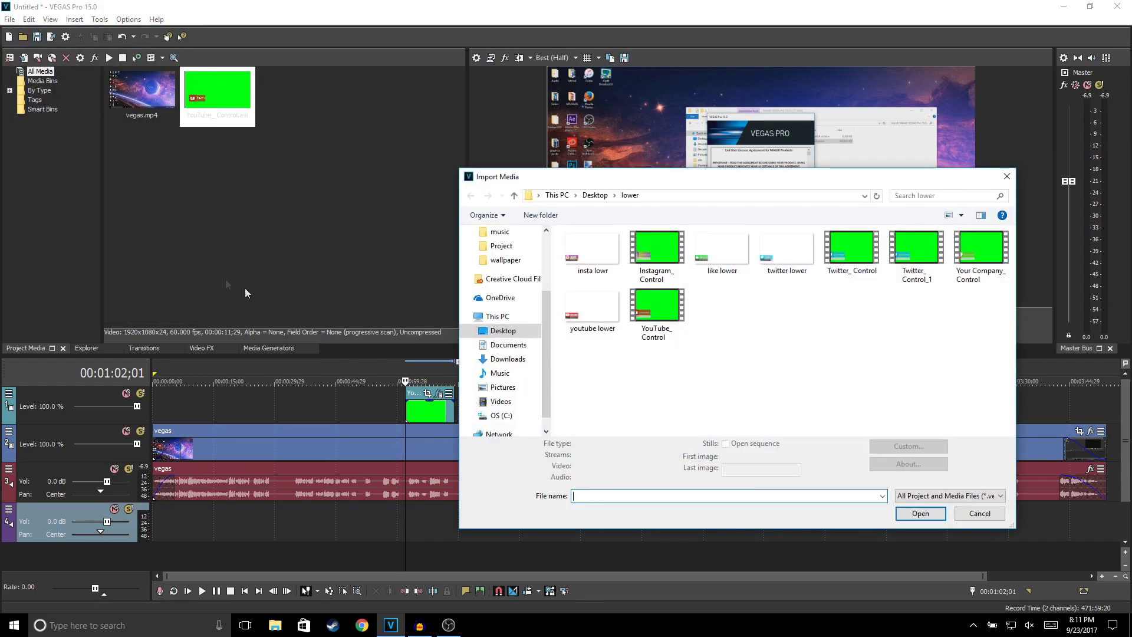
click(511, 332)
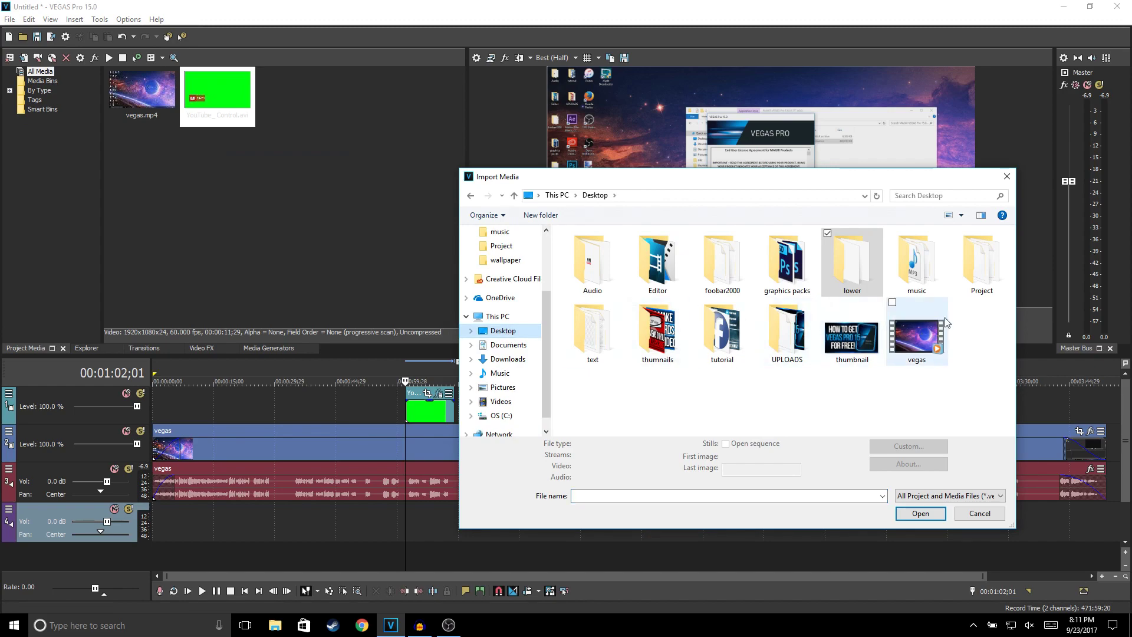
double_click(920, 277)
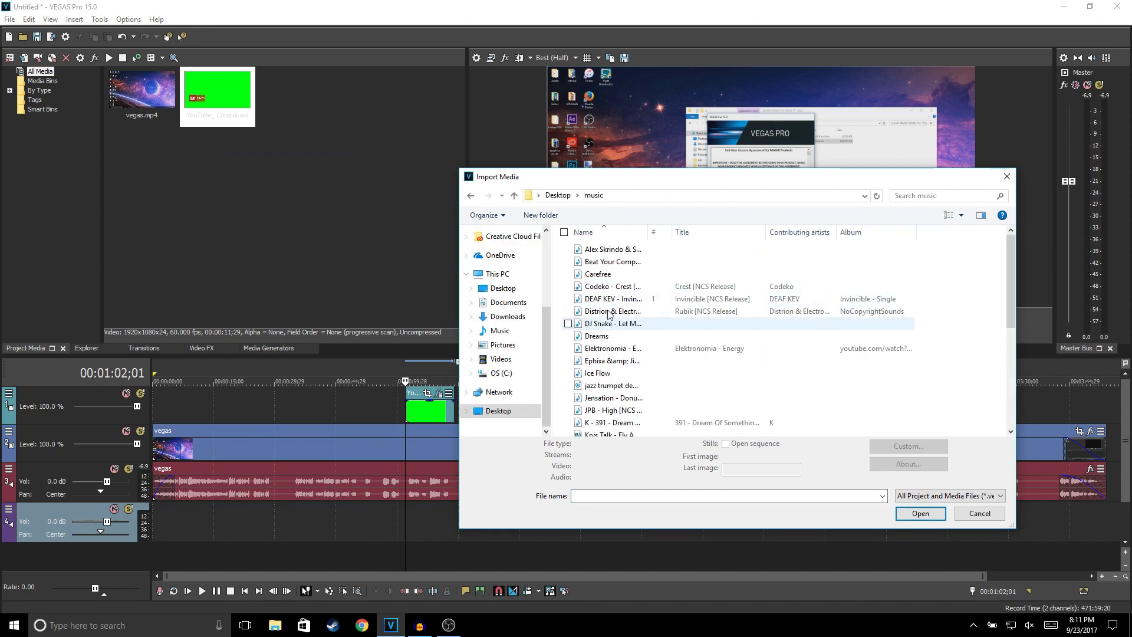
double_click(610, 252)
drag(143, 101, 158, 522)
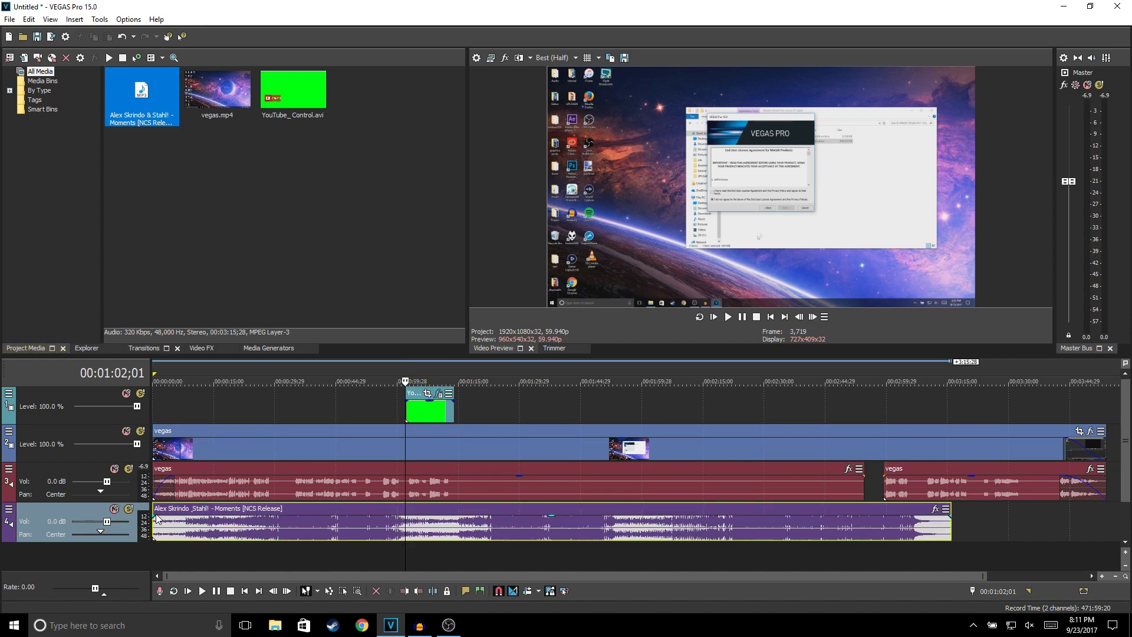
Lower the music track volume to -45.6 dB and extend the song event to the timeline's end.
key(space)
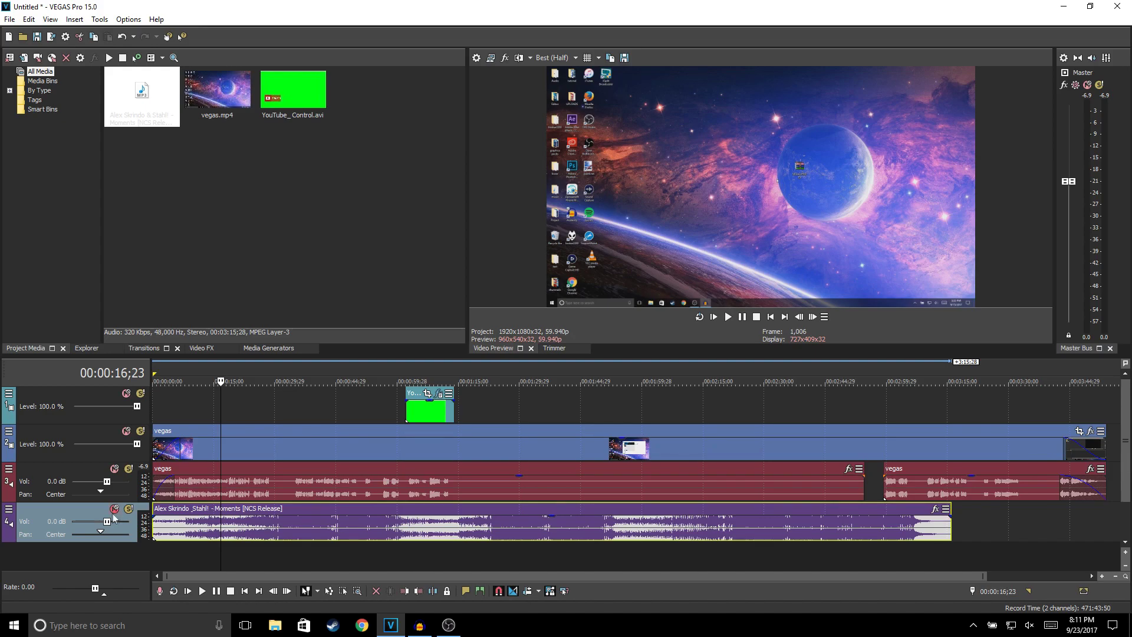
drag(107, 522, 97, 526)
drag(83, 523, 80, 523)
drag(80, 525, 75, 522)
drag(950, 525, 1105, 525)
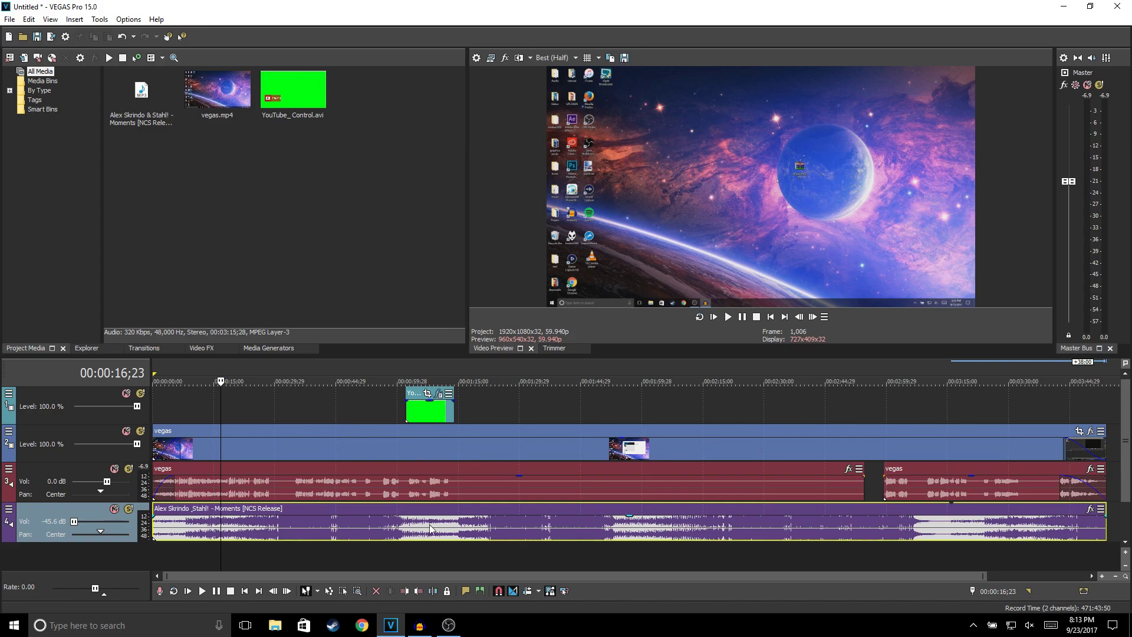
click(9, 19)
click(48, 93)
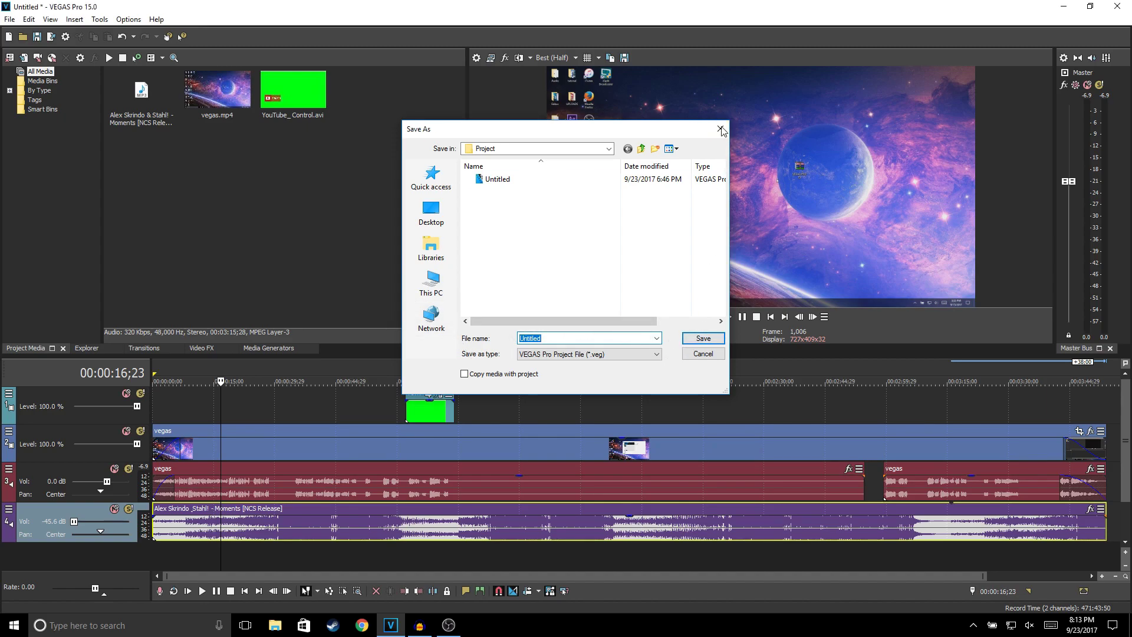
click(696, 339)
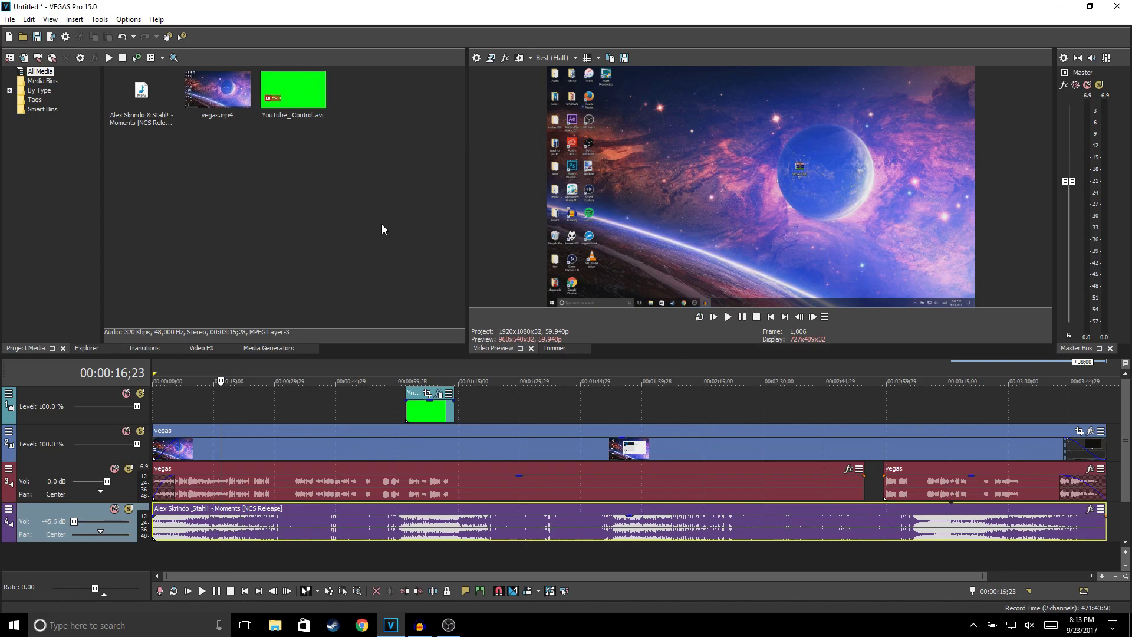
click(9, 19)
click(23, 46)
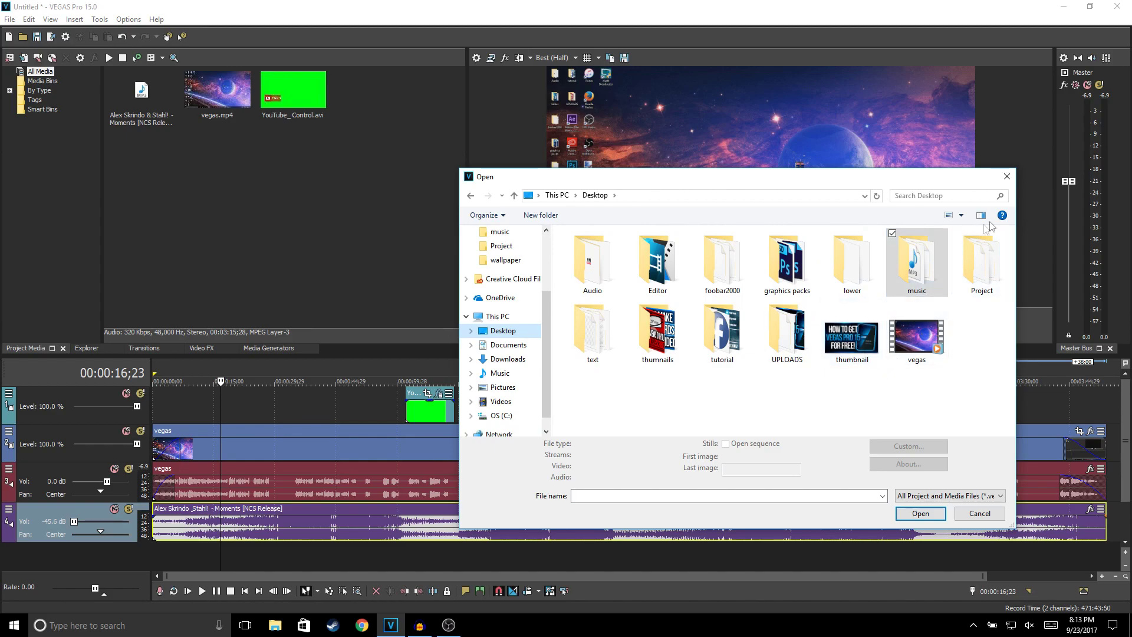
click(1006, 177)
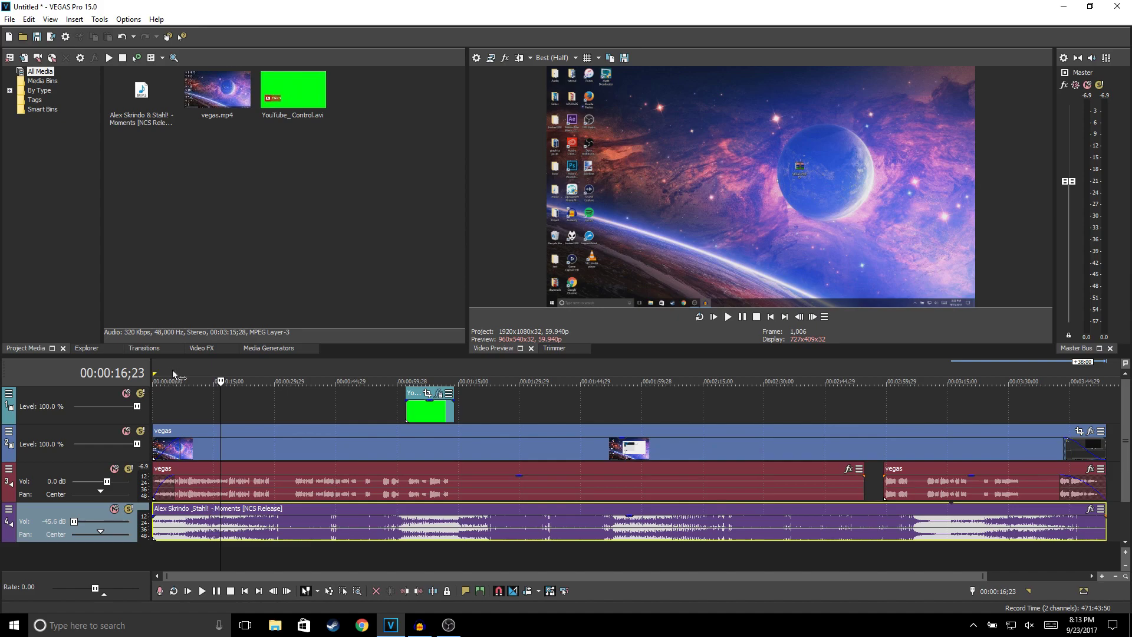
Select the full 00:00:00;00 to 00:03:53;28 range as the loop region for rendering.
drag(155, 376, 240, 375)
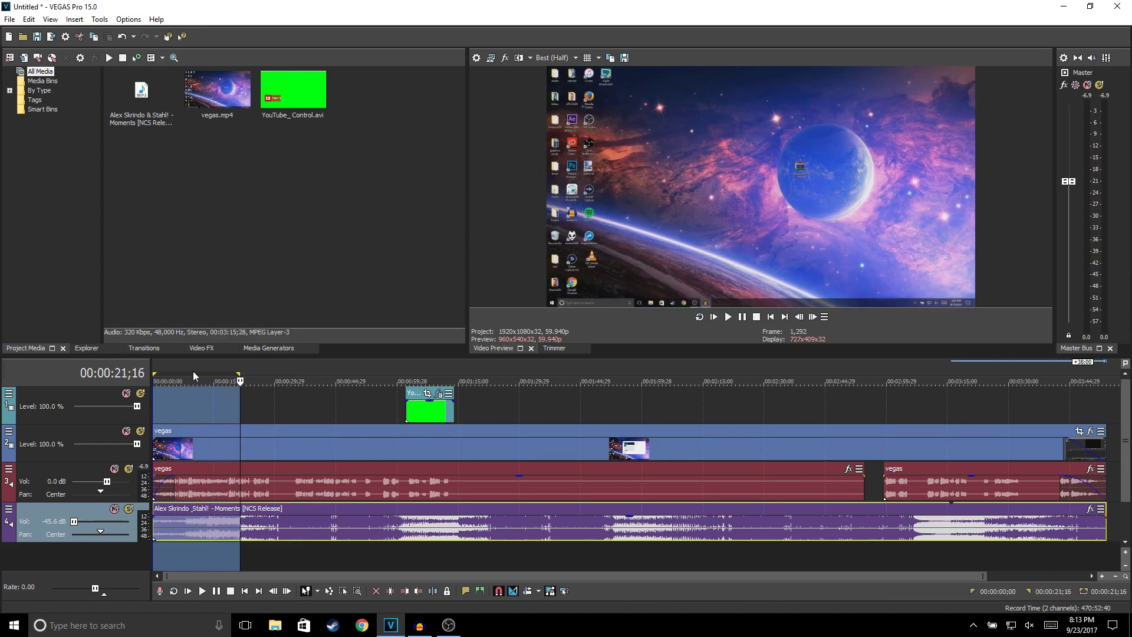
drag(239, 374, 405, 375)
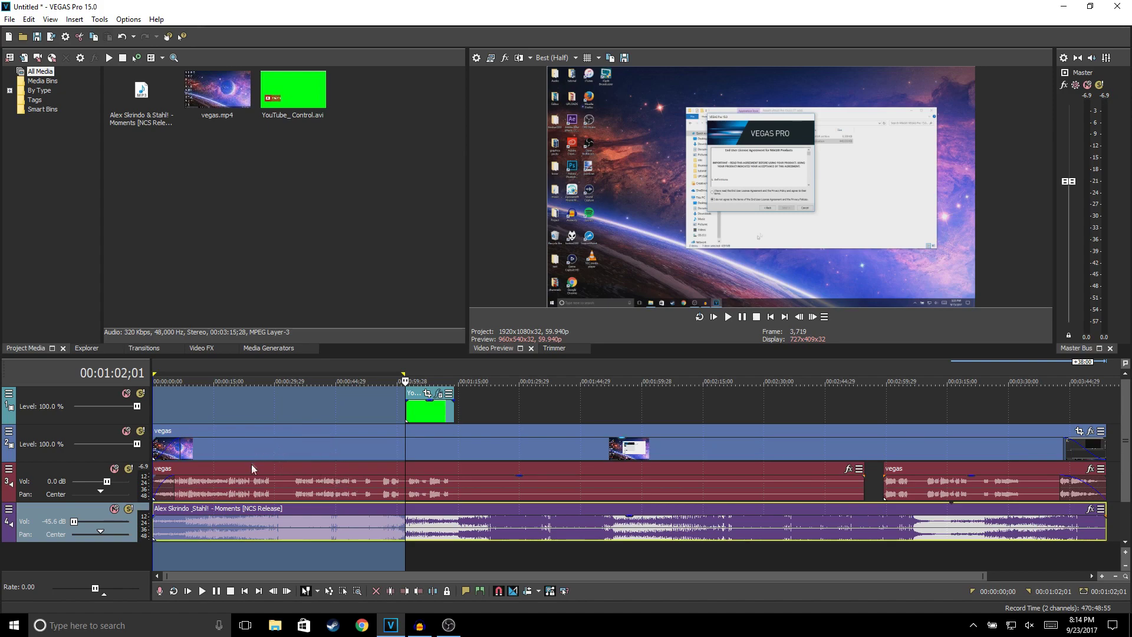
drag(405, 374, 454, 374)
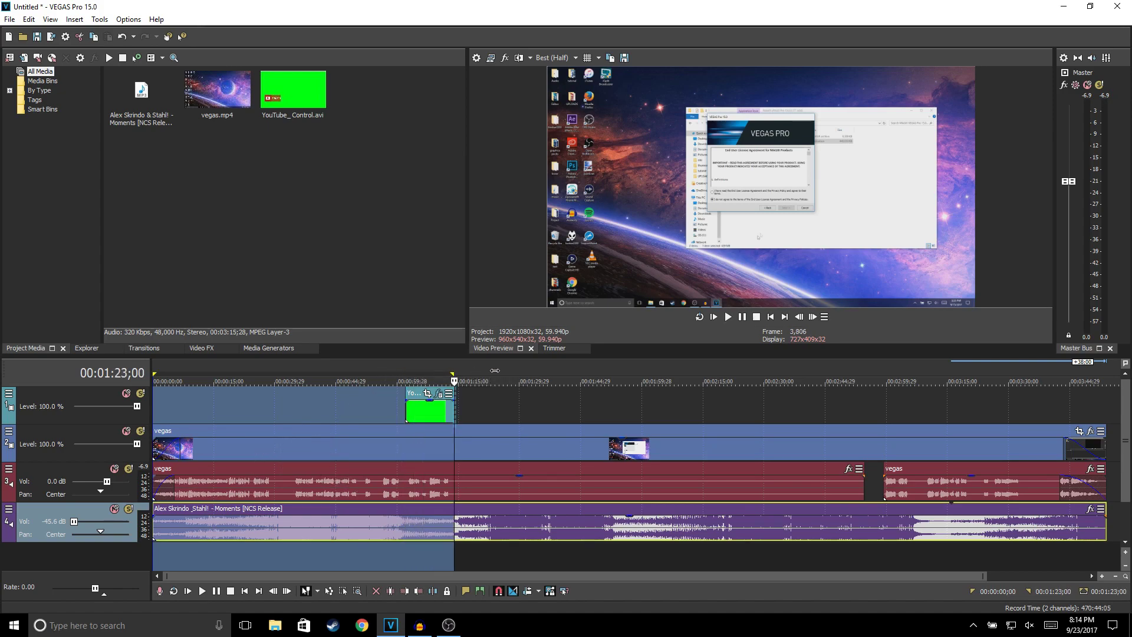
drag(644, 365, 271, 369)
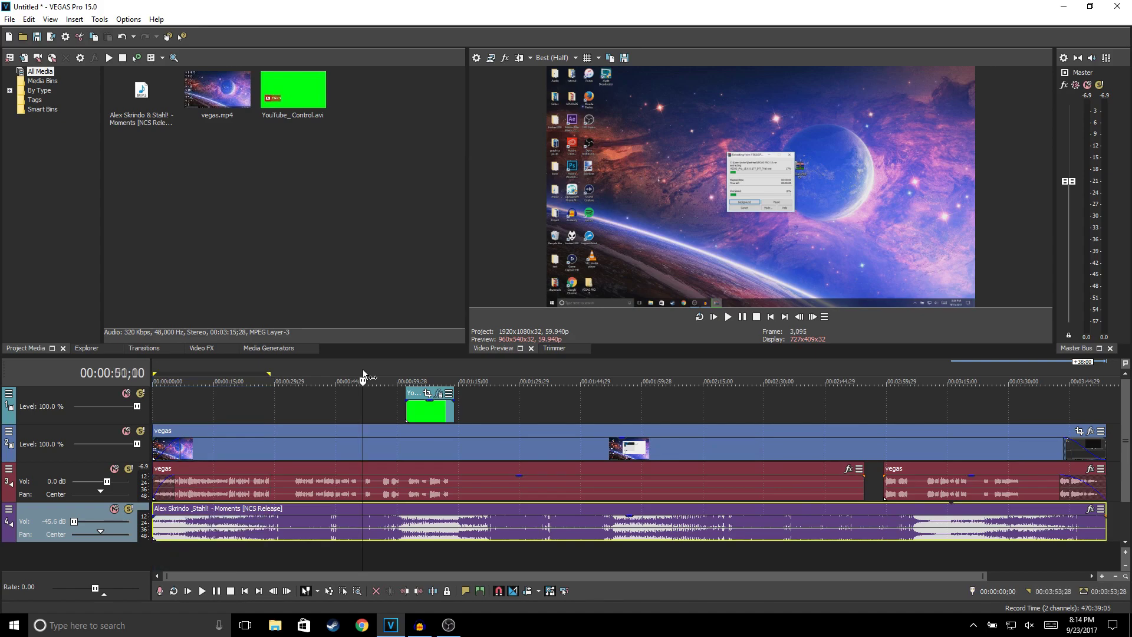
double_click(363, 369)
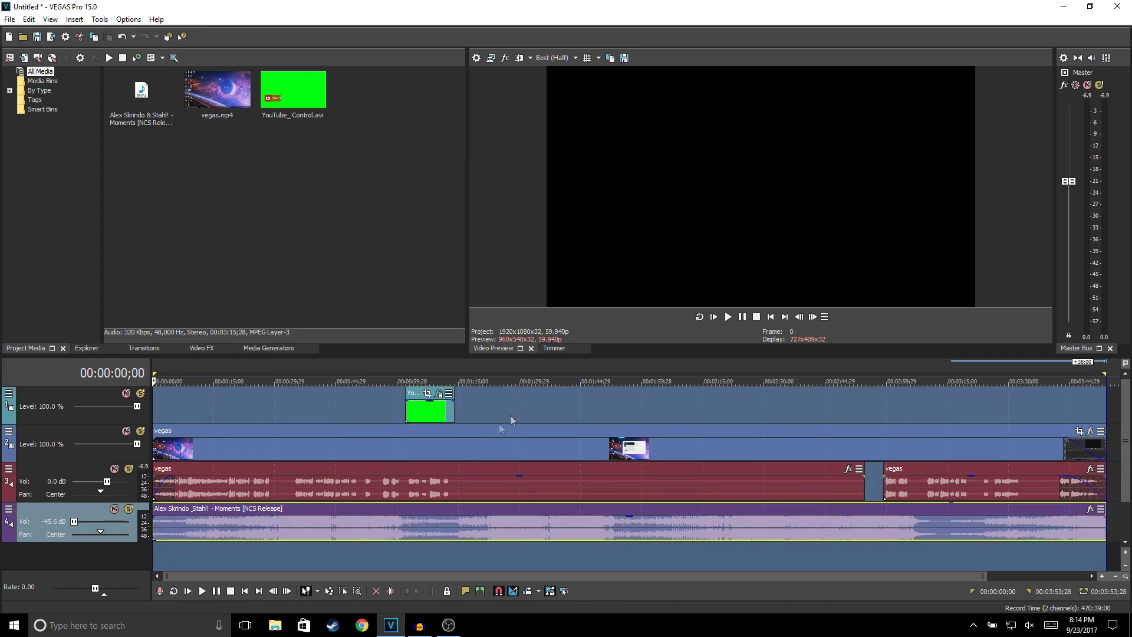
Open Render As and turn off Show favorites only so every format is listed.
click(52, 38)
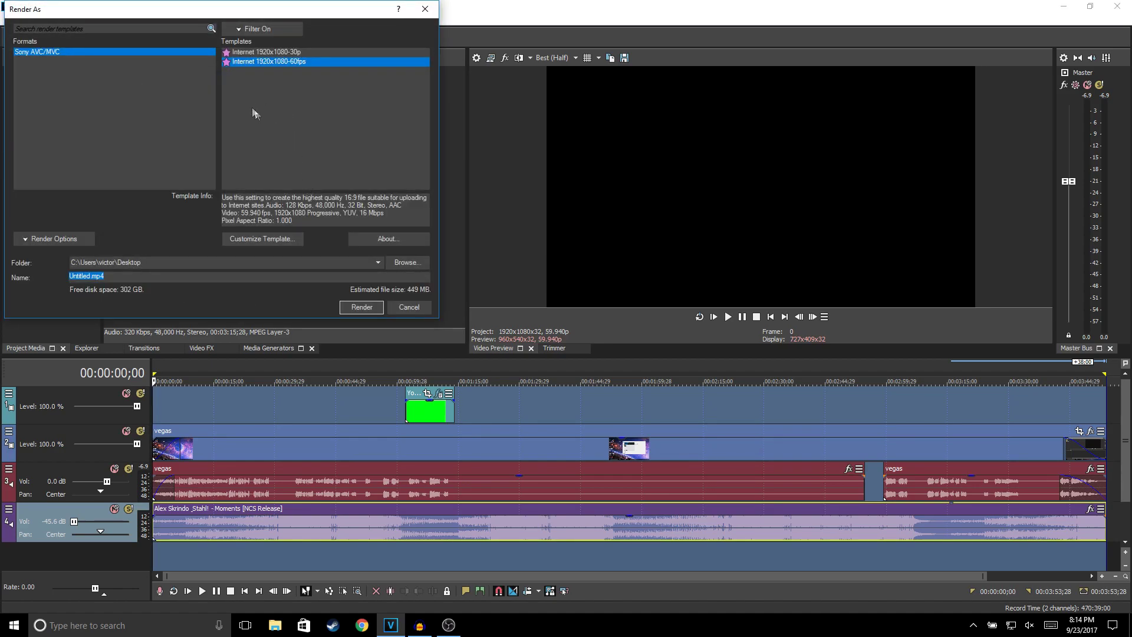
click(257, 29)
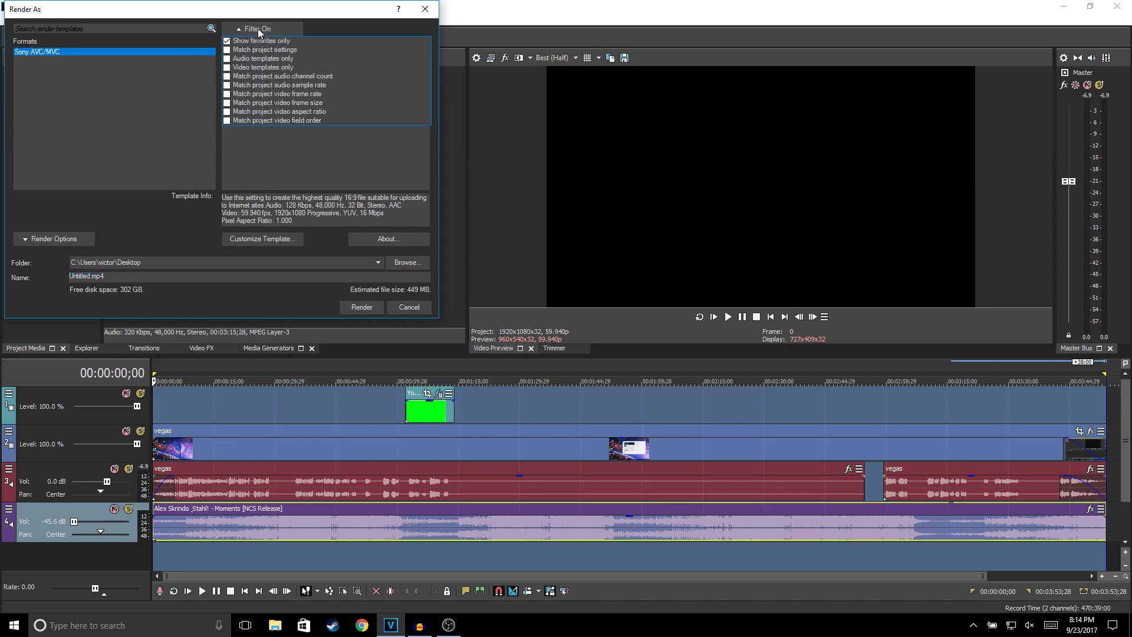
click(227, 41)
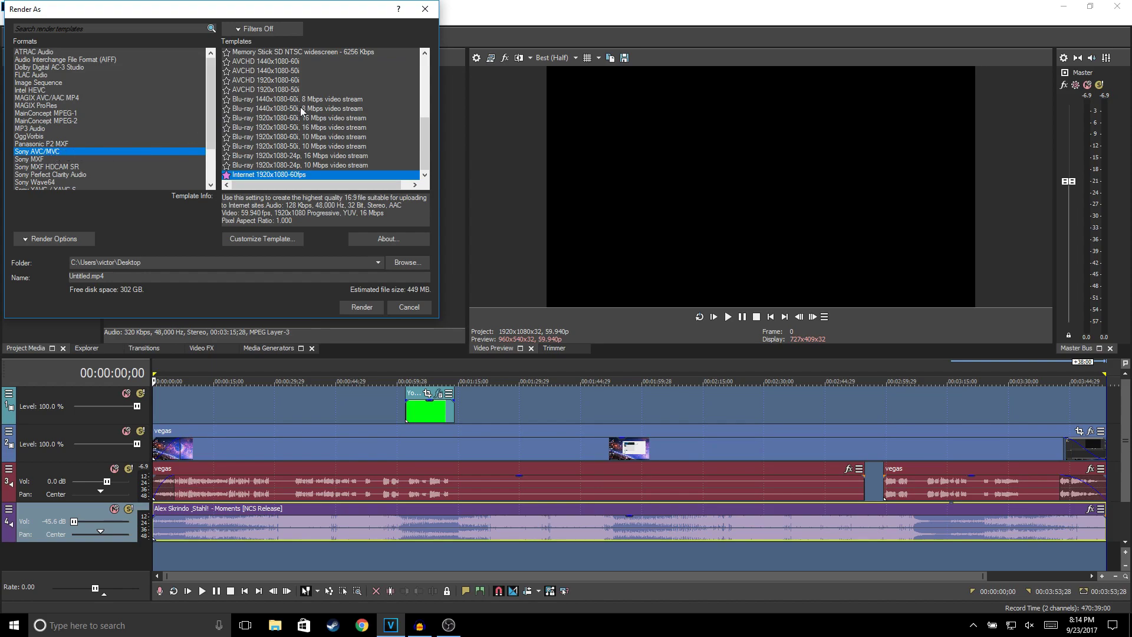
Select the Sony AVC/MVC Internet 1920x1080-30p template and open its custom settings.
scroll(300, 107, up, 5)
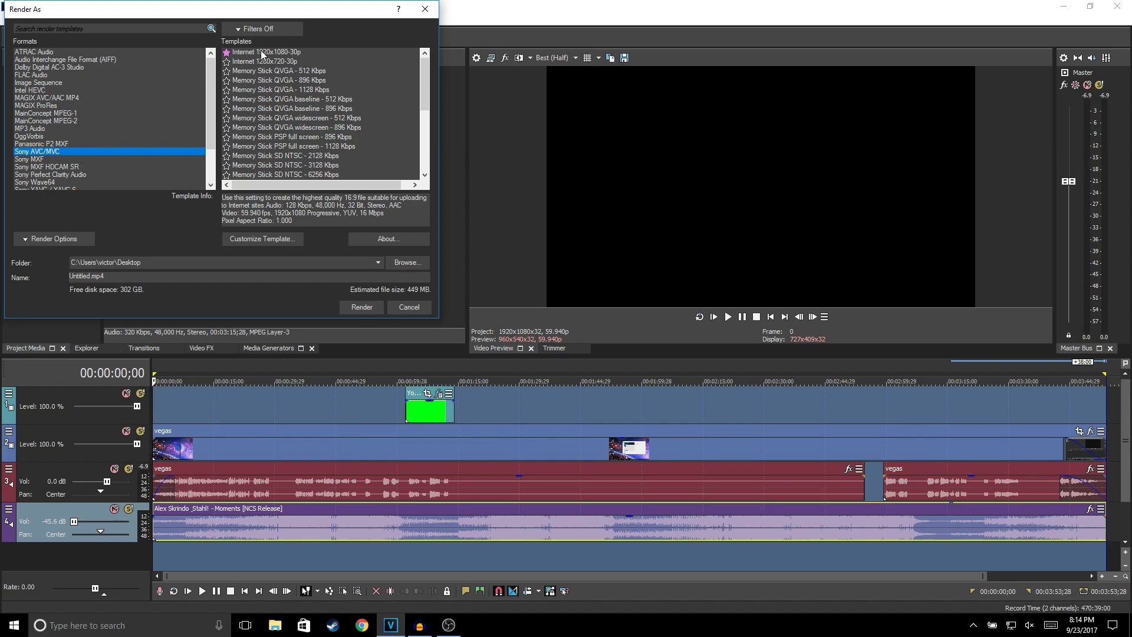
click(263, 53)
click(246, 240)
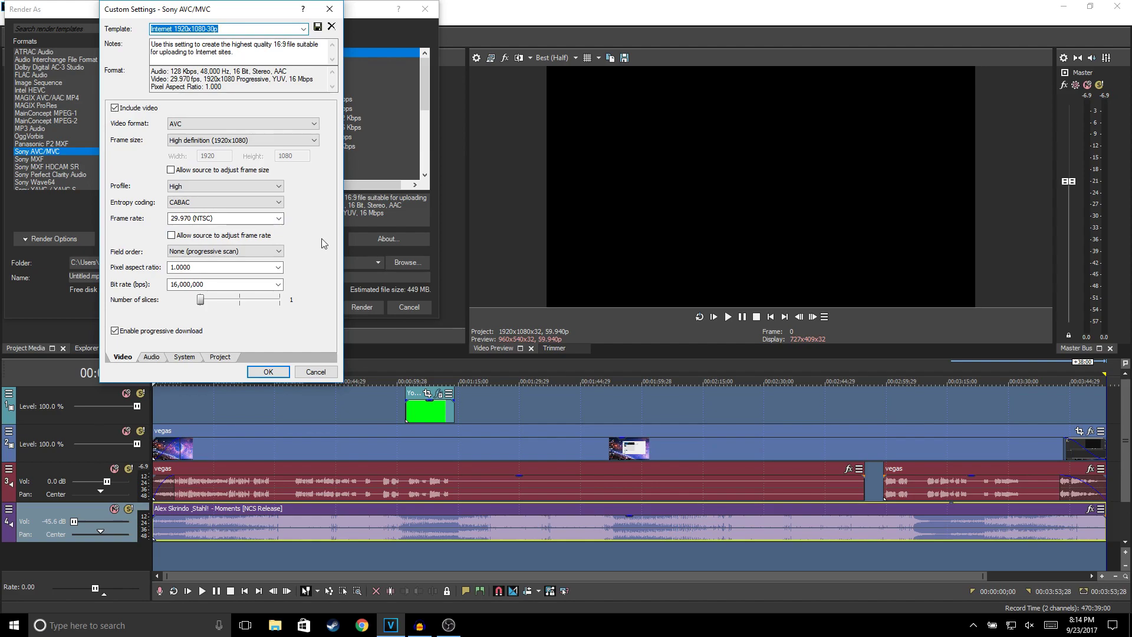
Try a 59.940 (Double NTSC) frame rate in the custom template, then discard the change.
click(278, 218)
click(199, 298)
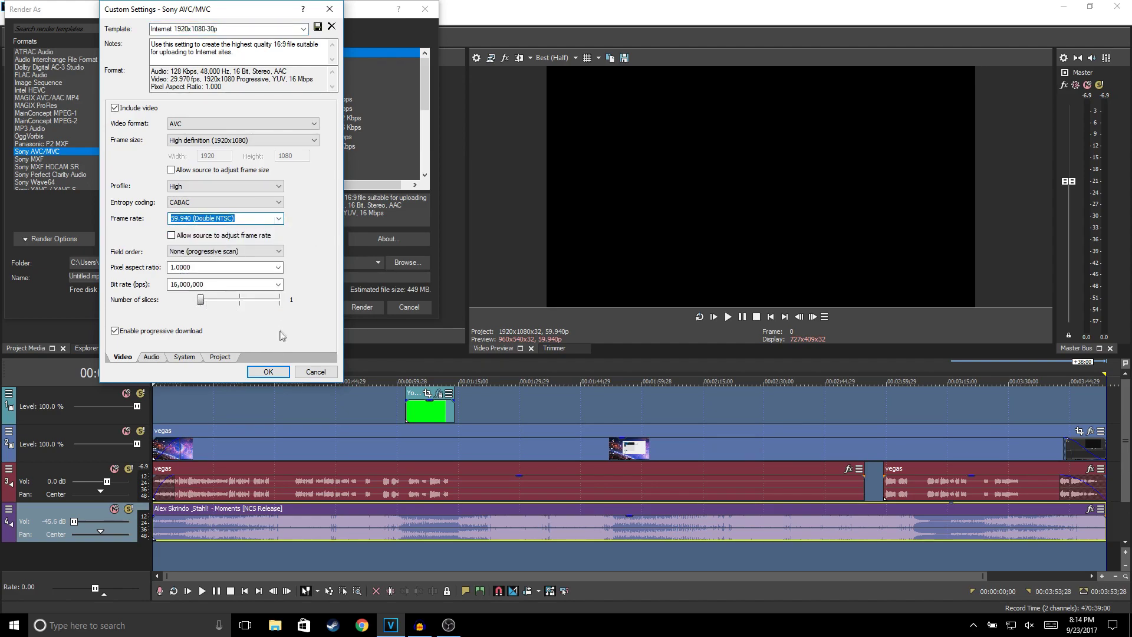
click(309, 370)
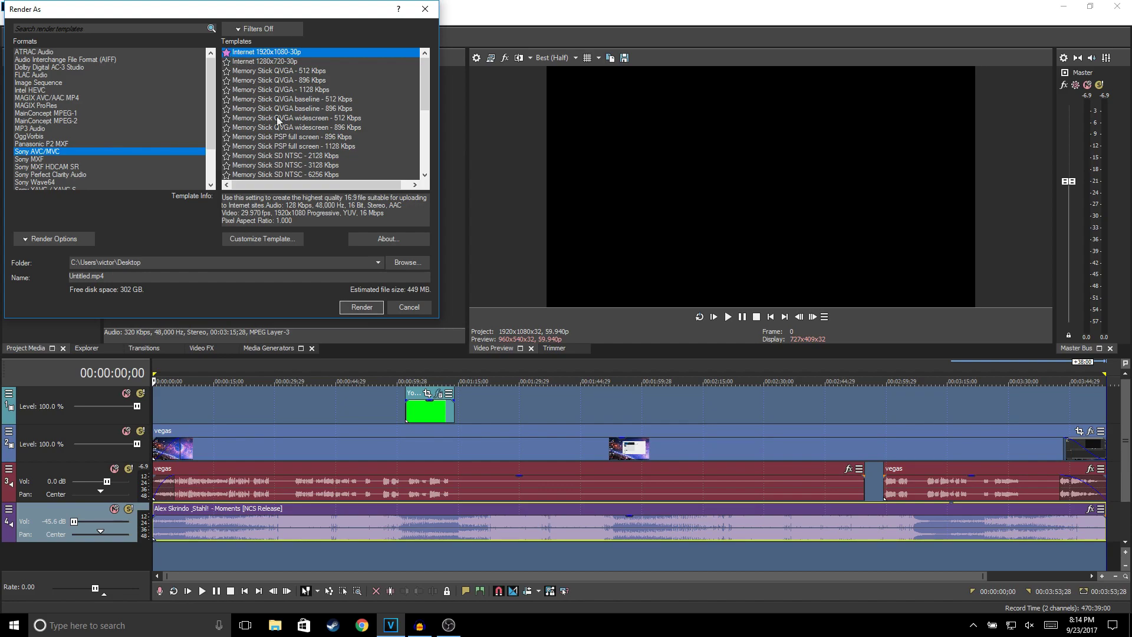
Restore Show favorites only, select Internet 1920x1080-60fps, and close Render As without rendering.
click(260, 30)
click(260, 40)
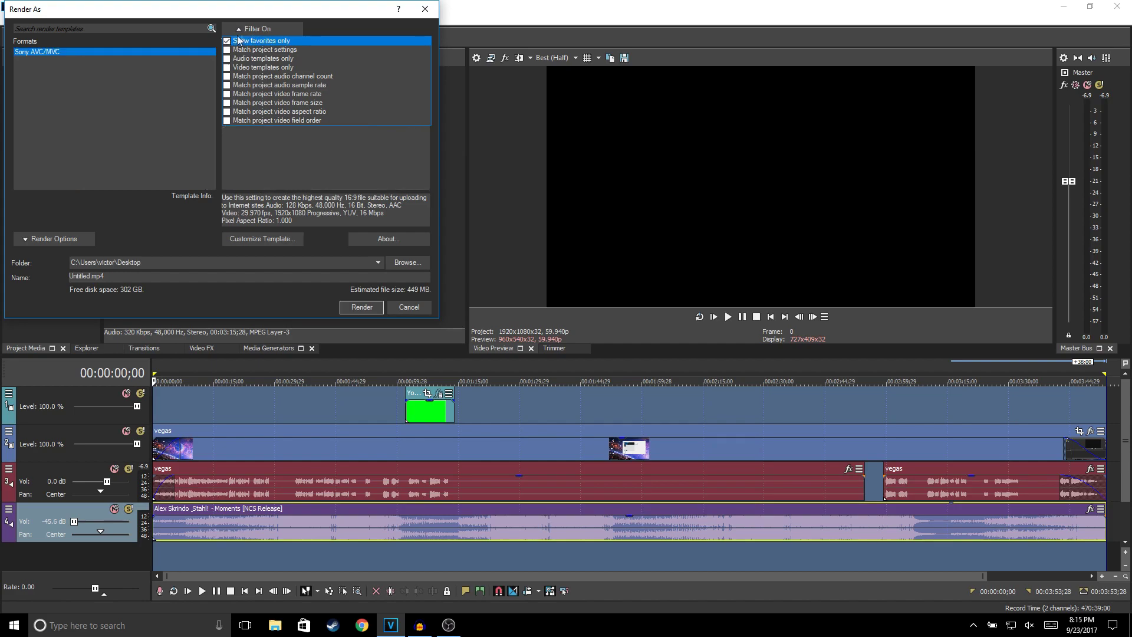
click(257, 28)
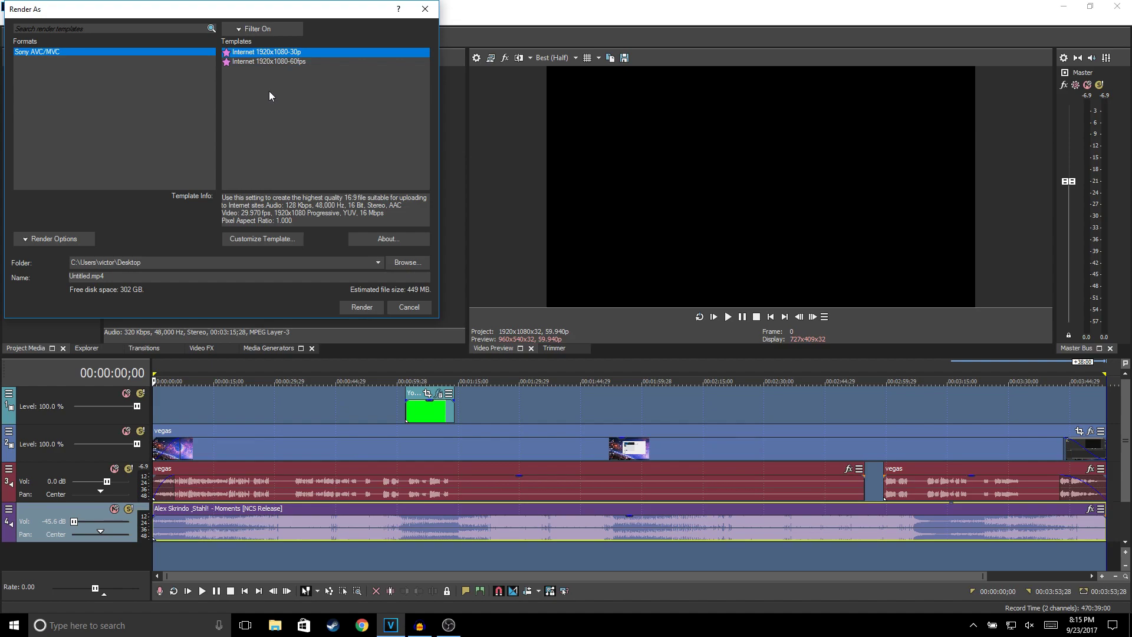
click(253, 62)
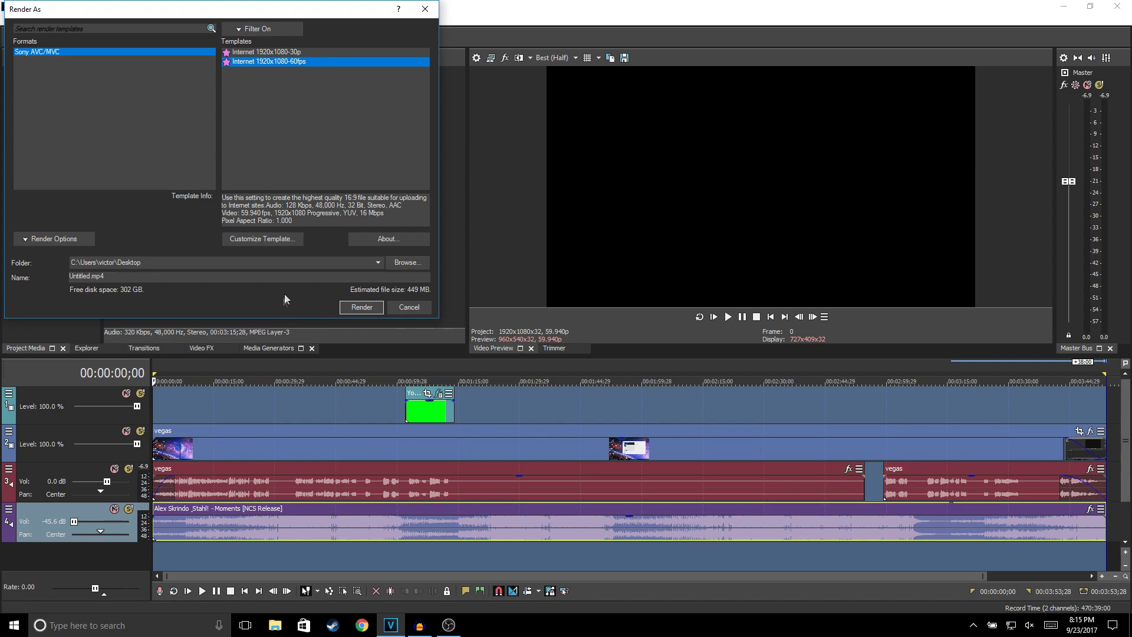
click(425, 13)
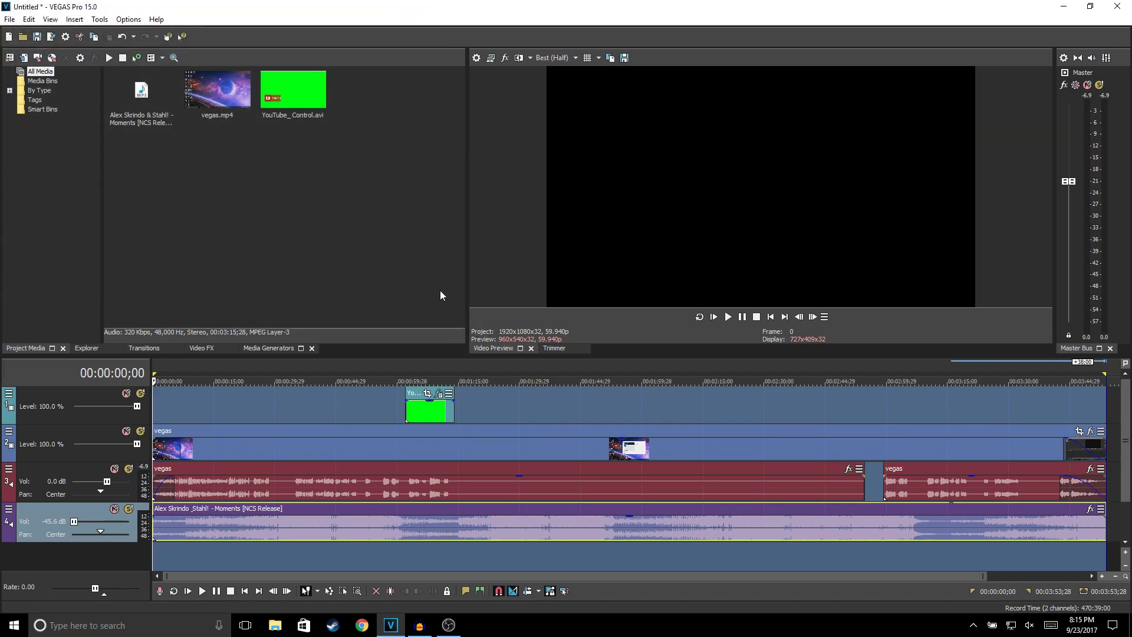